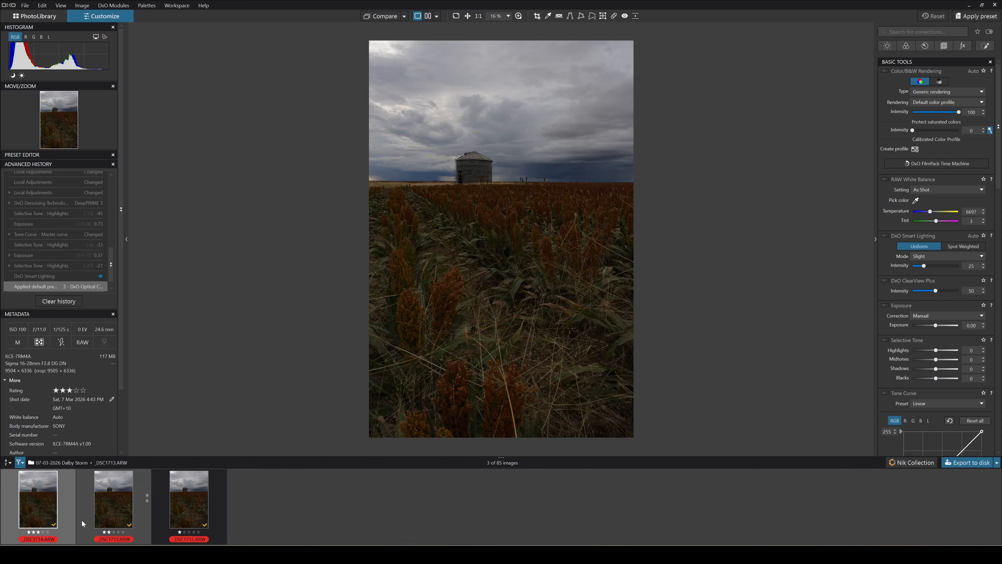
View the _DSC1713 and _DSC1712 shots and examine the sharpness of the foreground sorghum and the silo in _DSC1712.
{"action": "left_click", "coordinate": [102, 506]}
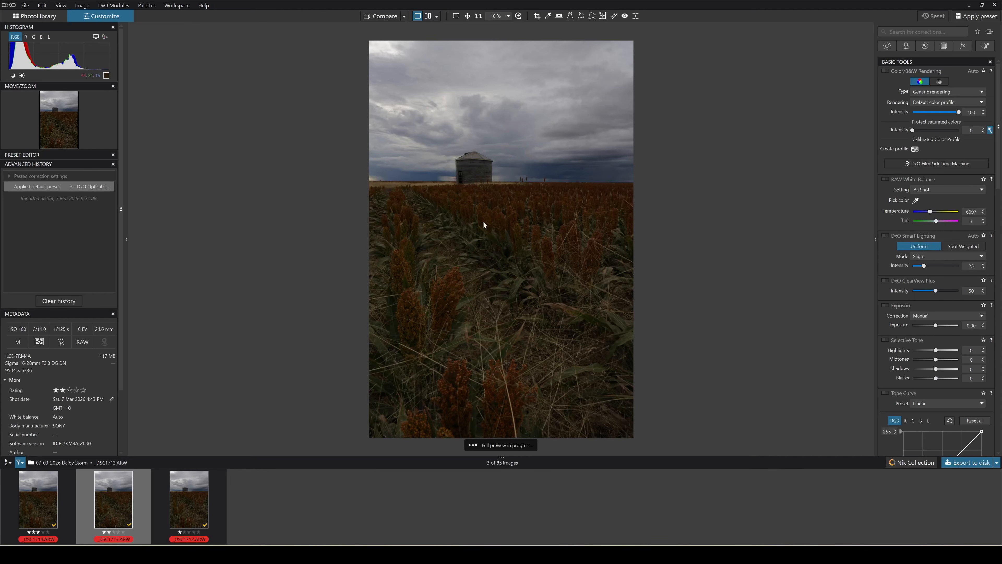
{"action": "left_click", "coordinate": [184, 502]}
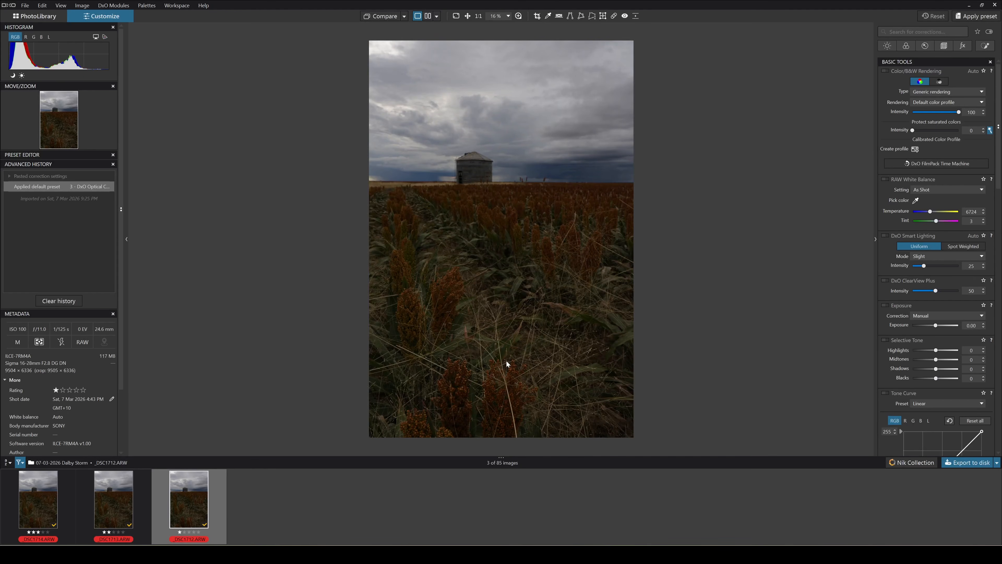
{"action": "scroll", "coordinate": [504, 410], "scroll_direction": "up", "scroll_amount": 4}
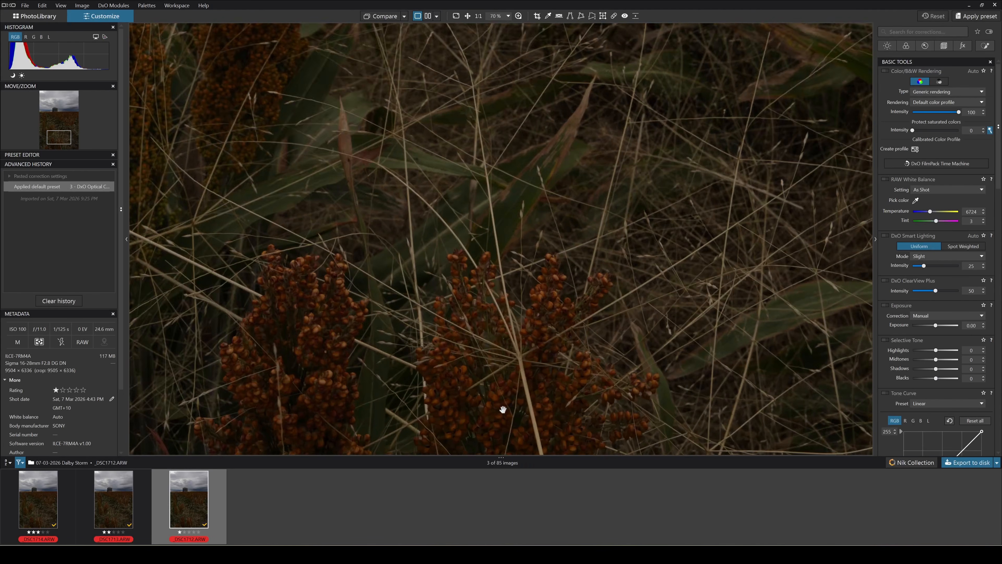
{"action": "left_click_drag", "start_coordinate": [503, 379], "coordinate": [544, 239]}
{"action": "left_click_drag", "start_coordinate": [539, 157], "coordinate": [532, 383]}
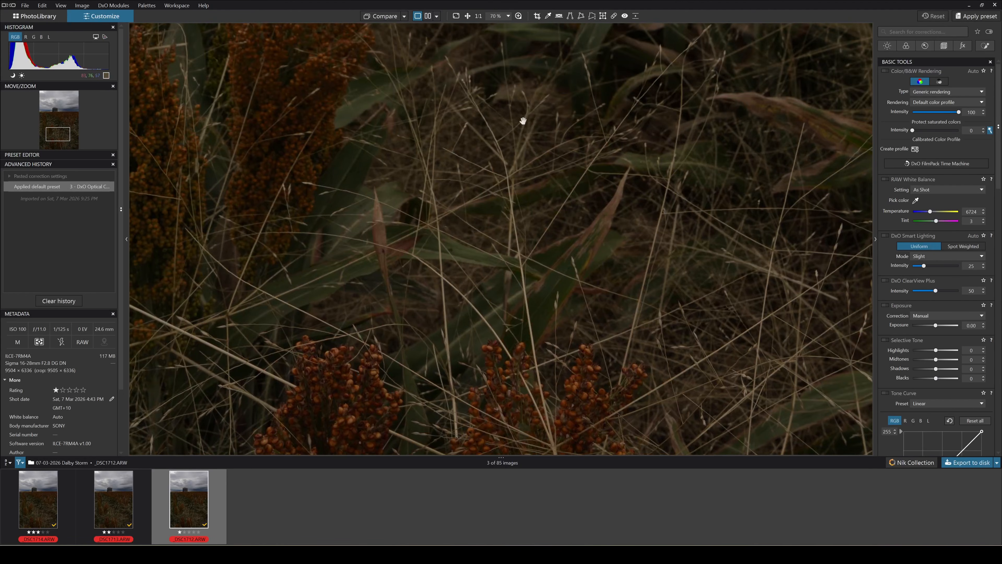
{"action": "left_click_drag", "start_coordinate": [523, 120], "coordinate": [527, 284]}
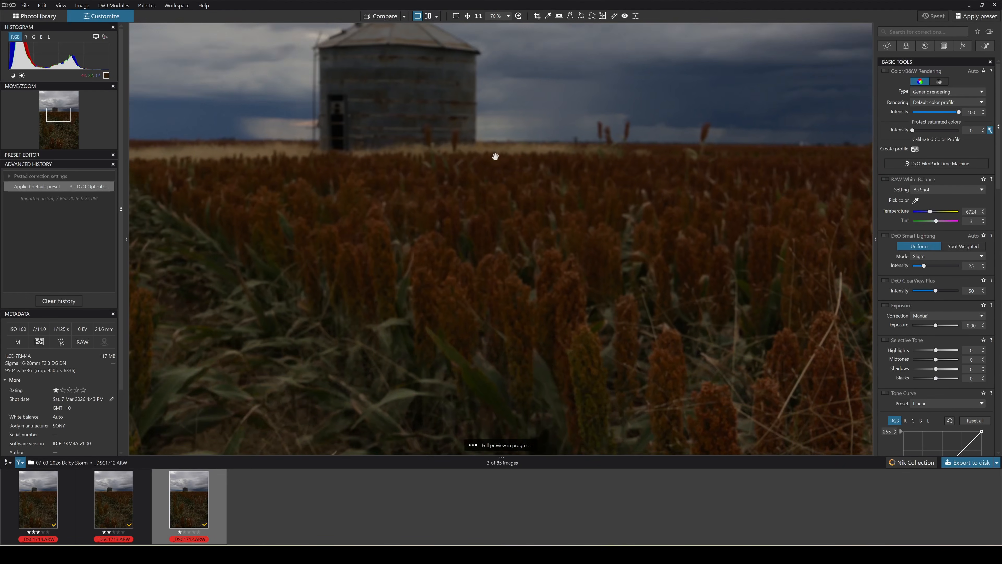
{"action": "left_click_drag", "start_coordinate": [495, 157], "coordinate": [532, 273]}
{"action": "scroll", "coordinate": [521, 295], "scroll_direction": "down", "scroll_amount": 4}
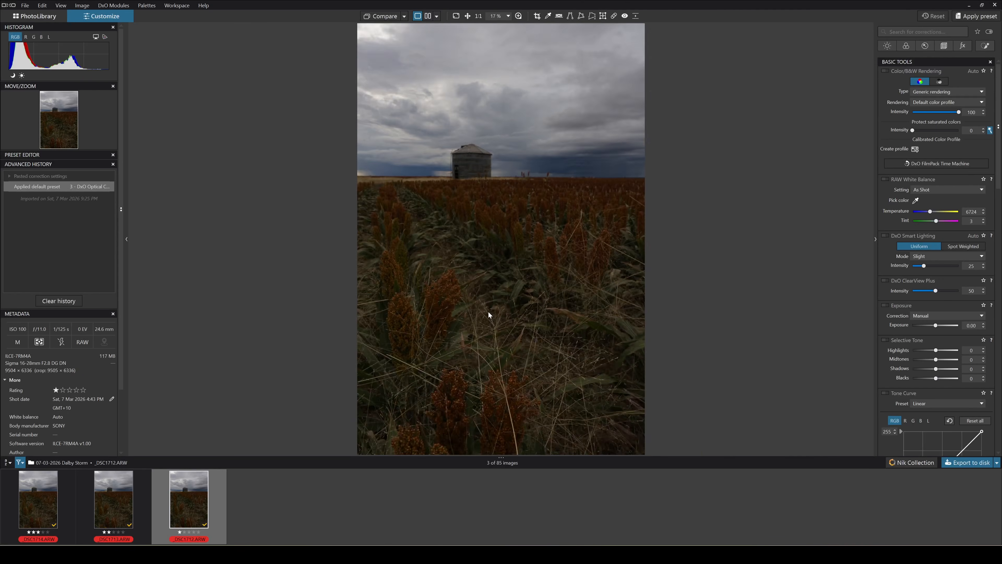
{"action": "scroll", "coordinate": [488, 315], "scroll_direction": "down", "scroll_amount": 1}
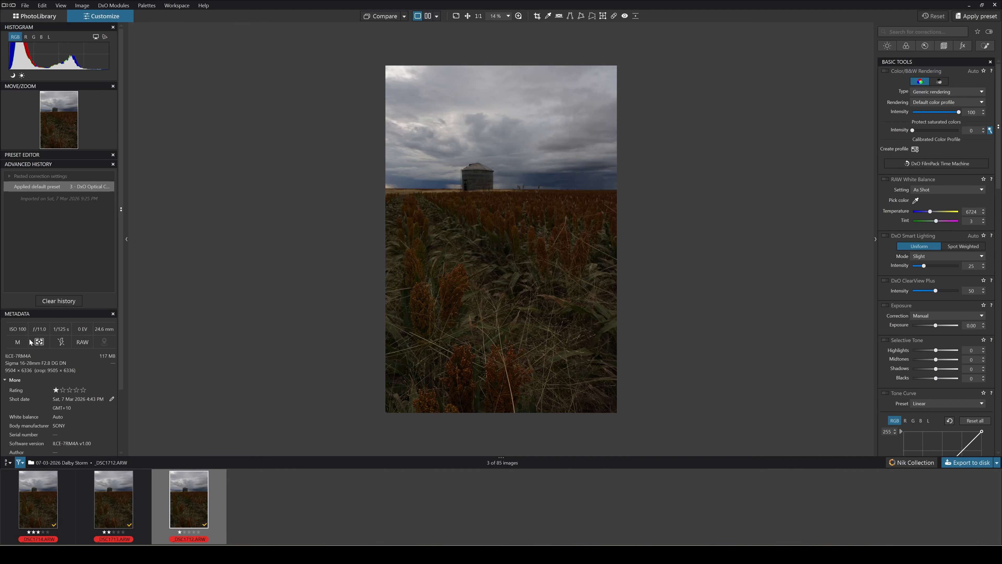
{"action": "scroll", "coordinate": [501, 298], "scroll_direction": "up", "scroll_amount": 2}
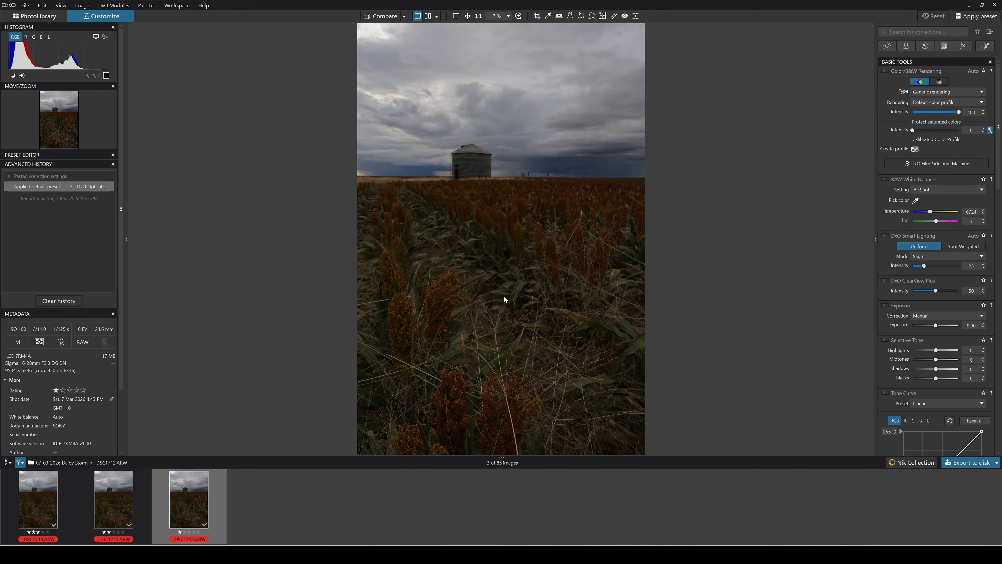
{"action": "scroll", "coordinate": [504, 299], "scroll_direction": "down", "scroll_amount": 1}
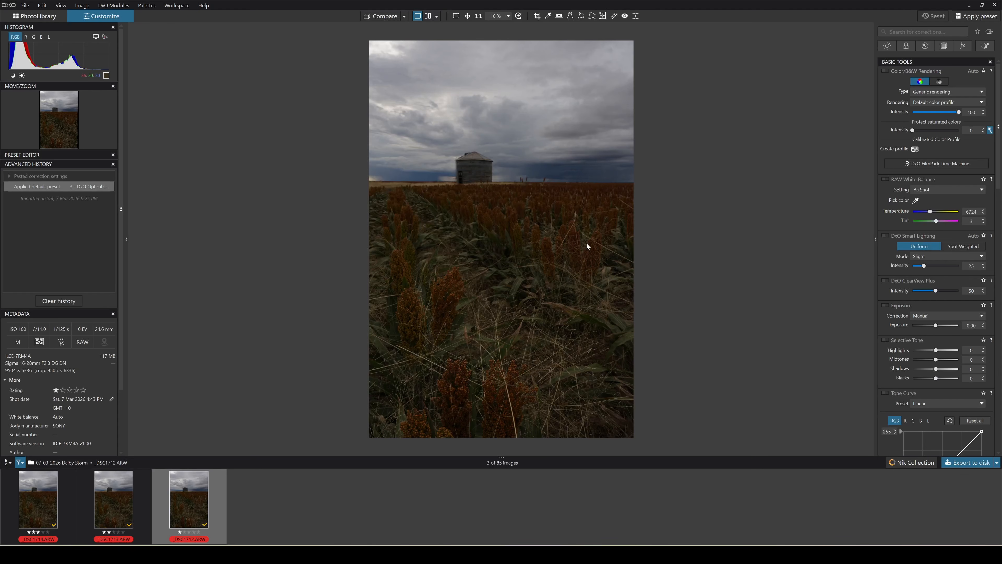
{"action": "scroll", "coordinate": [559, 260], "scroll_direction": "up", "scroll_amount": 1}
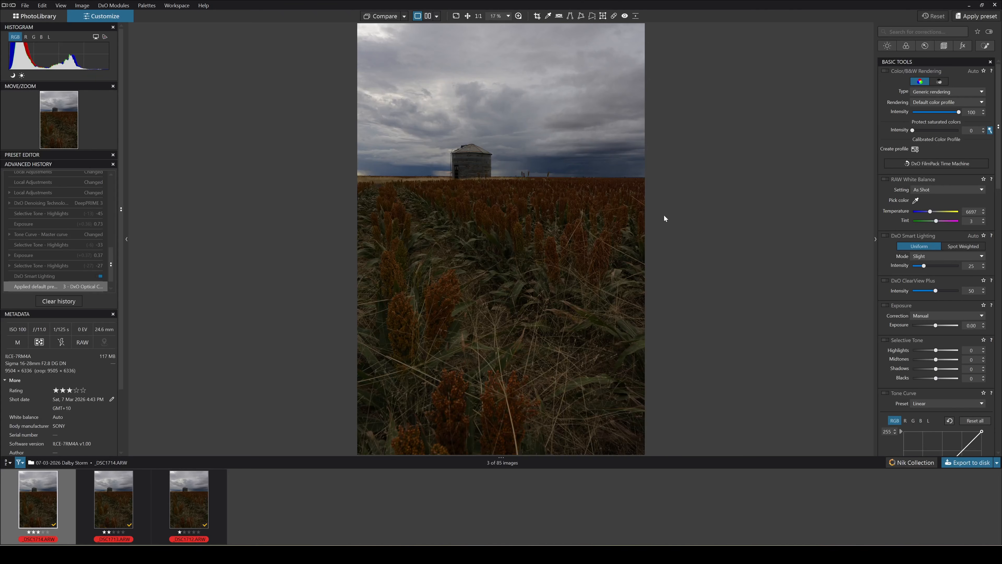
Enable DxO Smart Lighting on _DSC1714 in Uniform mode with the Slight setting.
{"action": "scroll", "coordinate": [953, 219], "scroll_direction": "down", "scroll_amount": 2}
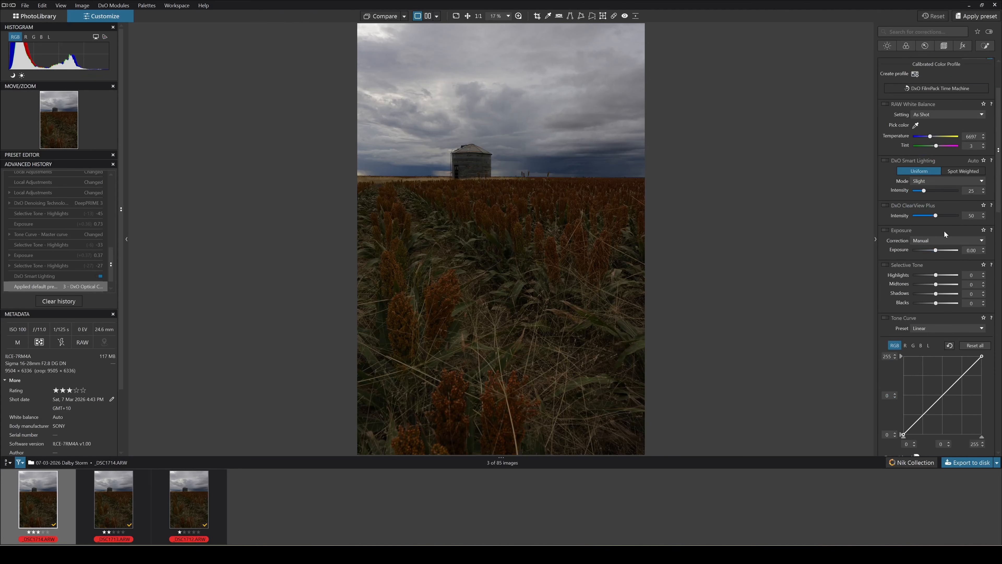
{"action": "left_click", "coordinate": [886, 160]}
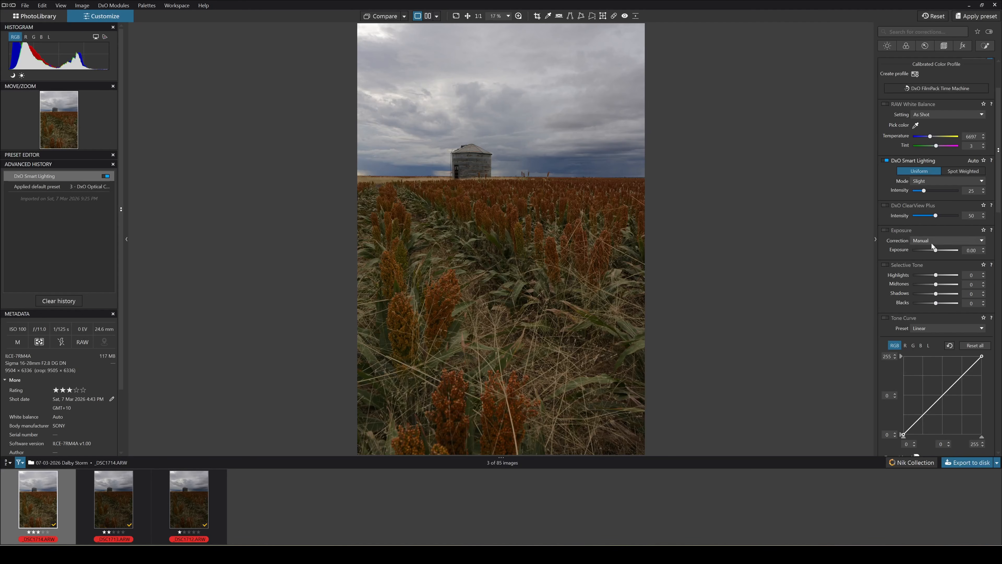
Set the Selective Tone Highlights to -41 and the exposure to 0.42.
{"action": "scroll", "coordinate": [931, 244], "scroll_direction": "down", "scroll_amount": 1}
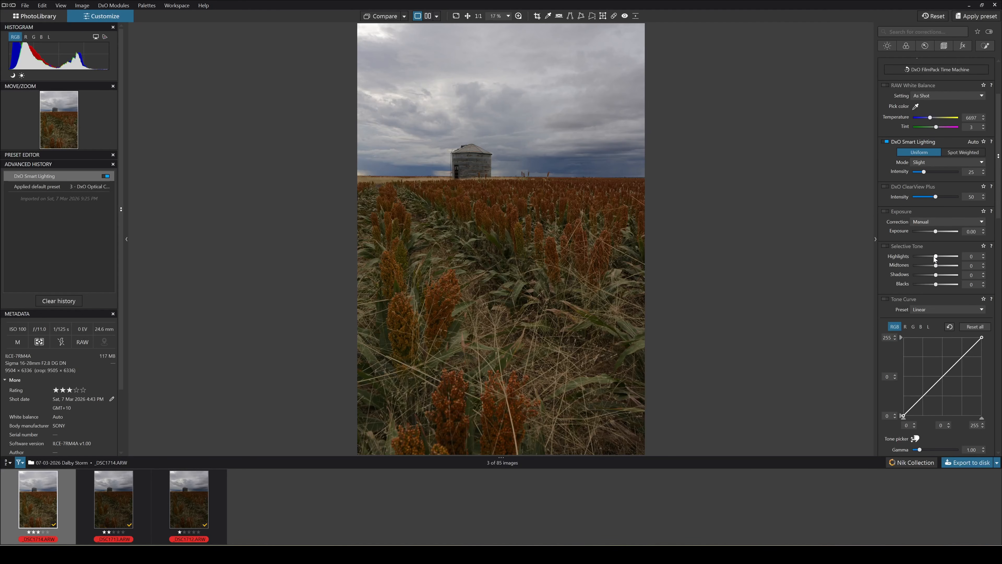
{"action": "left_click_drag", "start_coordinate": [935, 257], "coordinate": [938, 232]}
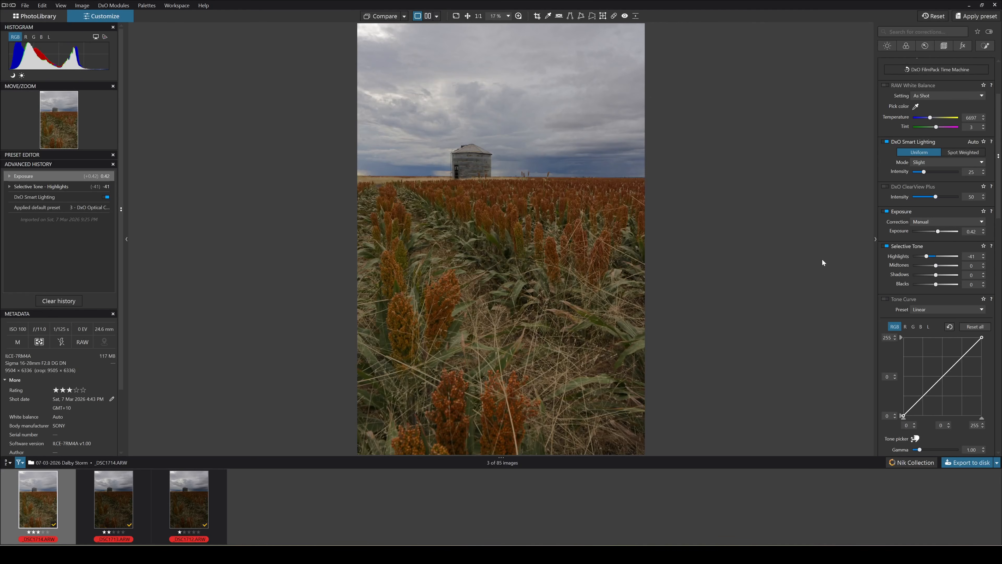
{"action": "scroll", "coordinate": [823, 259], "scroll_direction": "down", "scroll_amount": 2}
{"action": "scroll", "coordinate": [822, 260], "scroll_direction": "up", "scroll_amount": 2}
{"action": "scroll", "coordinate": [824, 260], "scroll_direction": "down", "scroll_amount": 1}
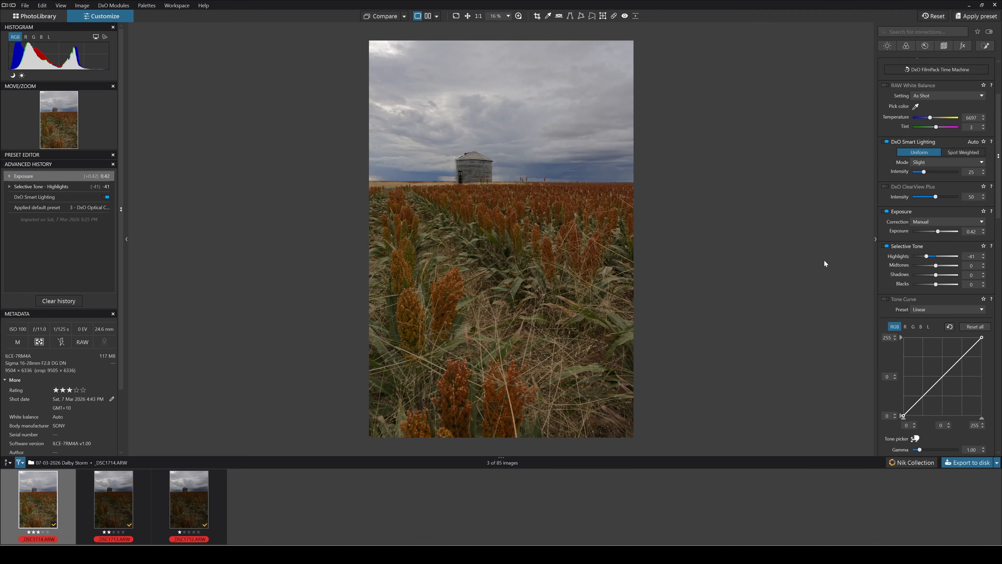
Apply the Light Contrast (RGB) tone curve preset and refine the tone with exposure 0.91 and Highlights -57.
{"action": "left_click", "coordinate": [925, 309]}
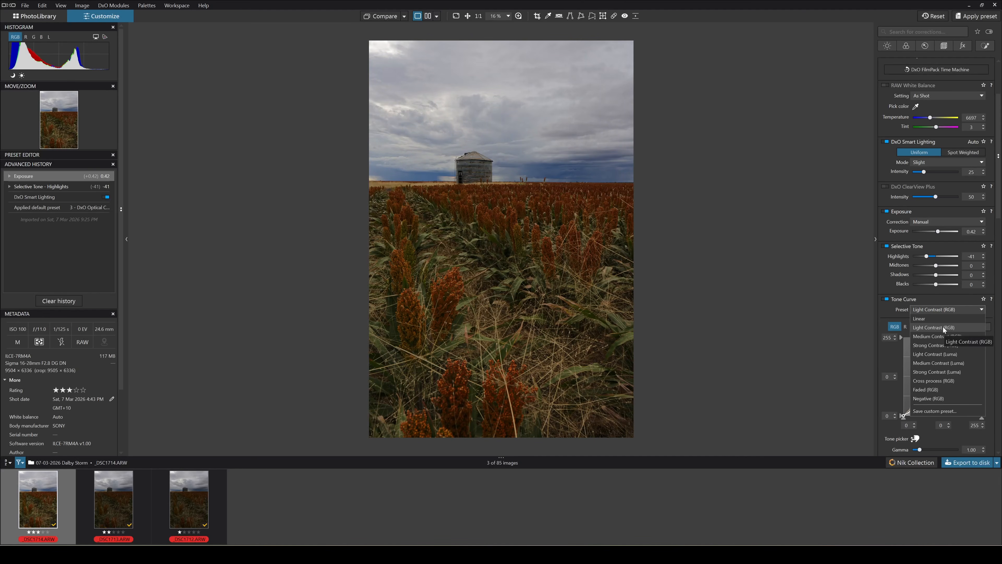
{"action": "left_click", "coordinate": [942, 327]}
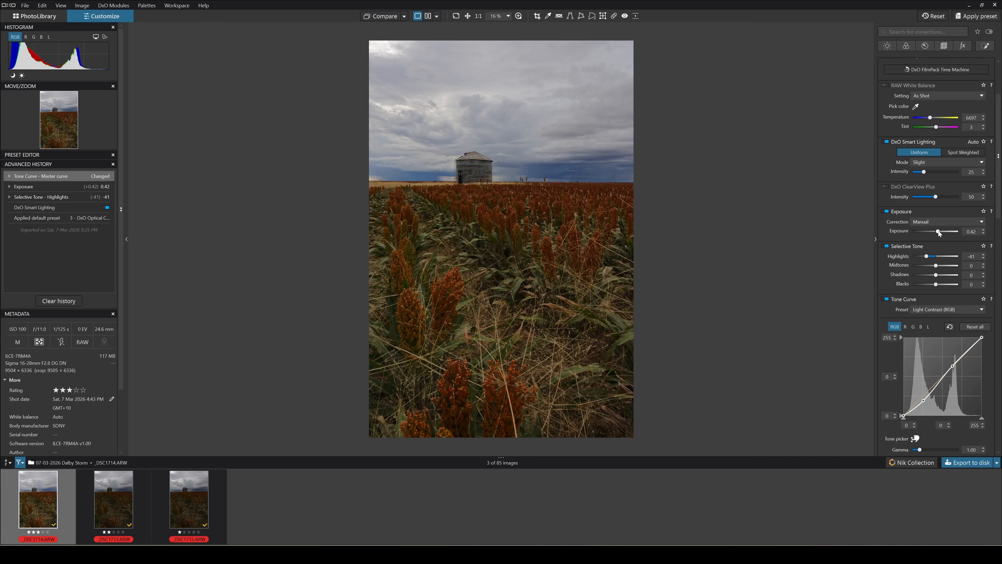
{"action": "left_click_drag", "start_coordinate": [938, 232], "coordinate": [941, 232]}
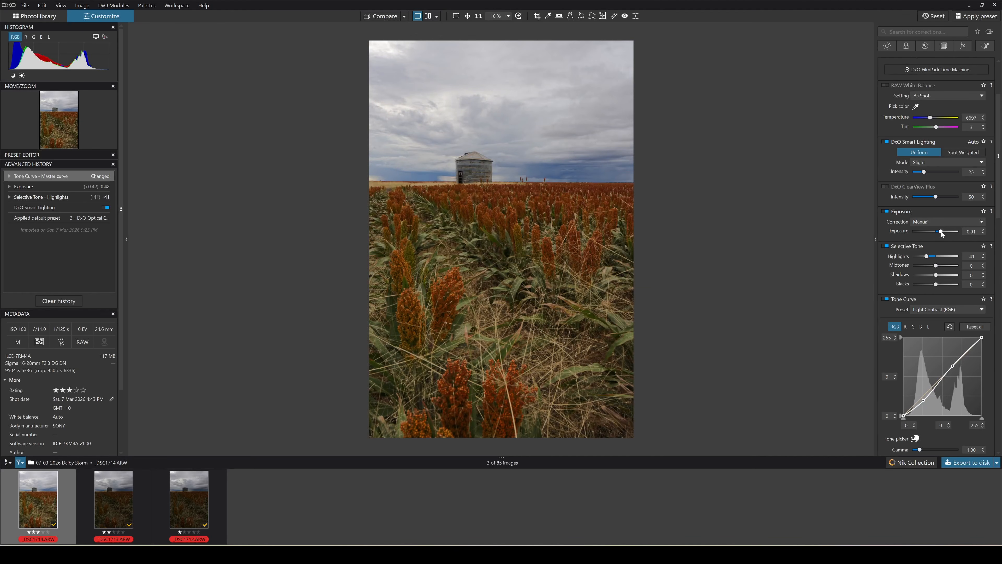
{"action": "left_click_drag", "start_coordinate": [927, 257], "coordinate": [923, 257]}
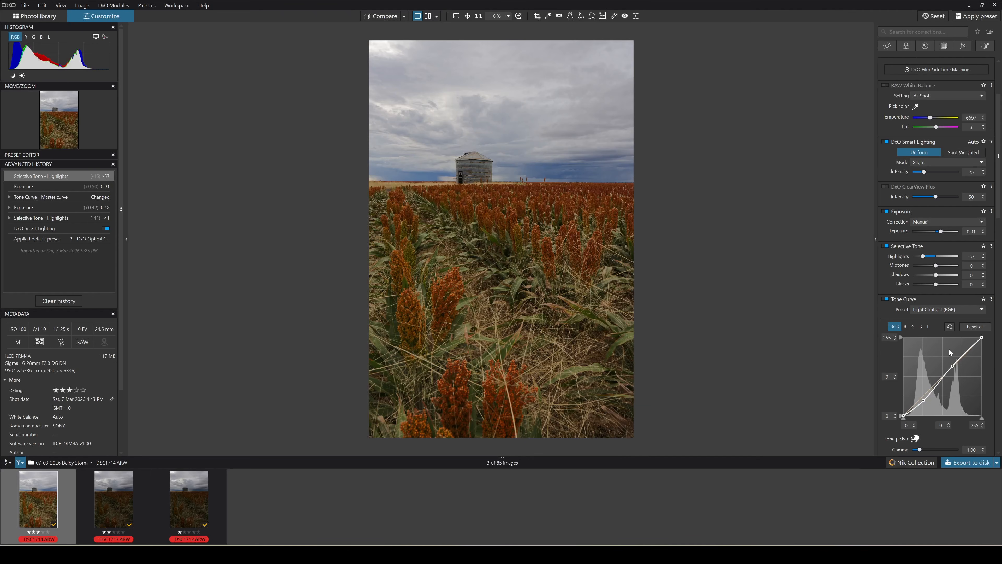
Set Denoising & Demosaicing to DeepPRIME 3.
{"action": "scroll", "coordinate": [958, 336], "scroll_direction": "down", "scroll_amount": 10}
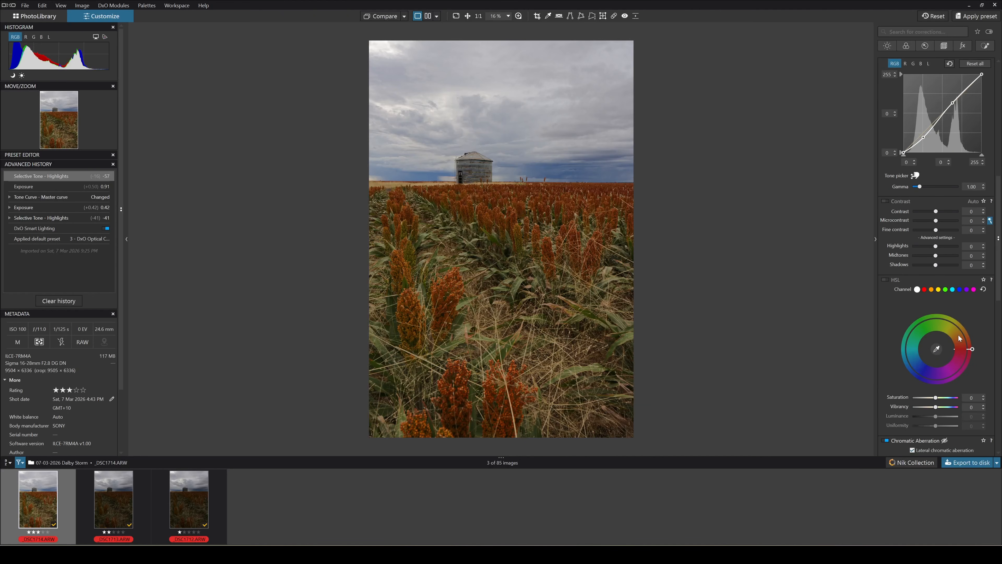
{"action": "scroll", "coordinate": [959, 338], "scroll_direction": "down", "scroll_amount": 10}
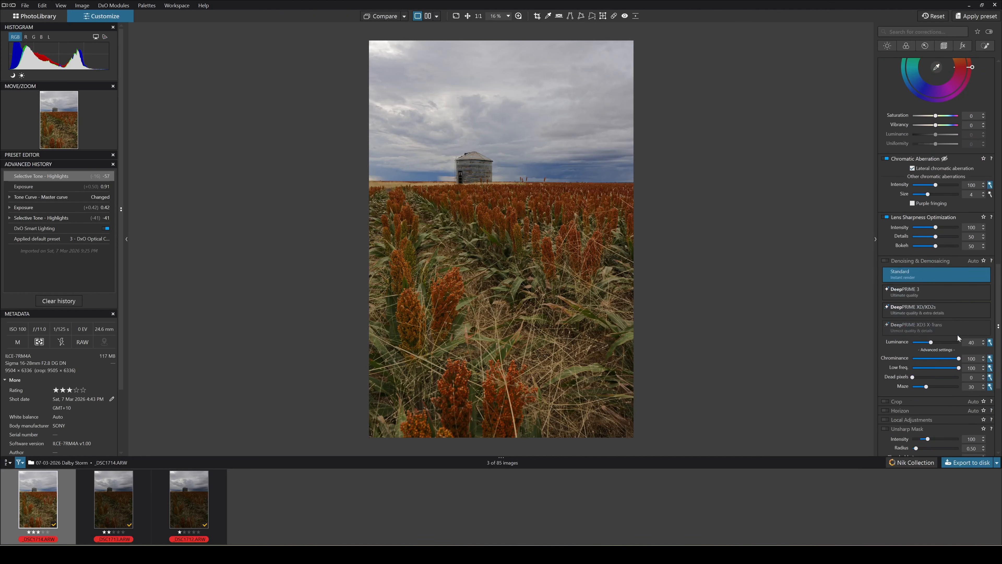
{"action": "left_click", "coordinate": [920, 294]}
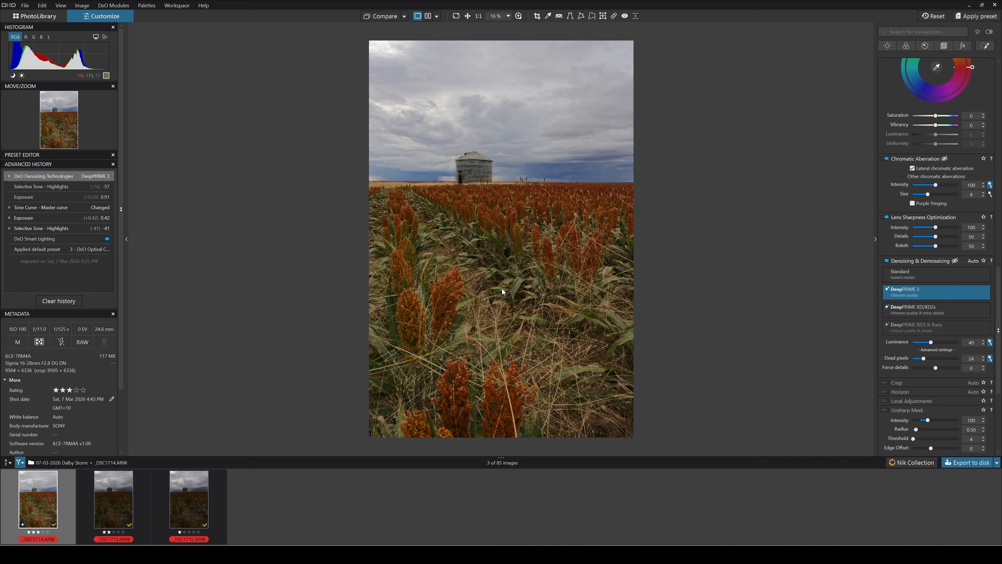
Create a local adjustment AI mask using the predefined Sky selection.
{"action": "left_click", "coordinate": [984, 46]}
{"action": "scroll", "coordinate": [915, 193], "scroll_direction": "up", "scroll_amount": 5}
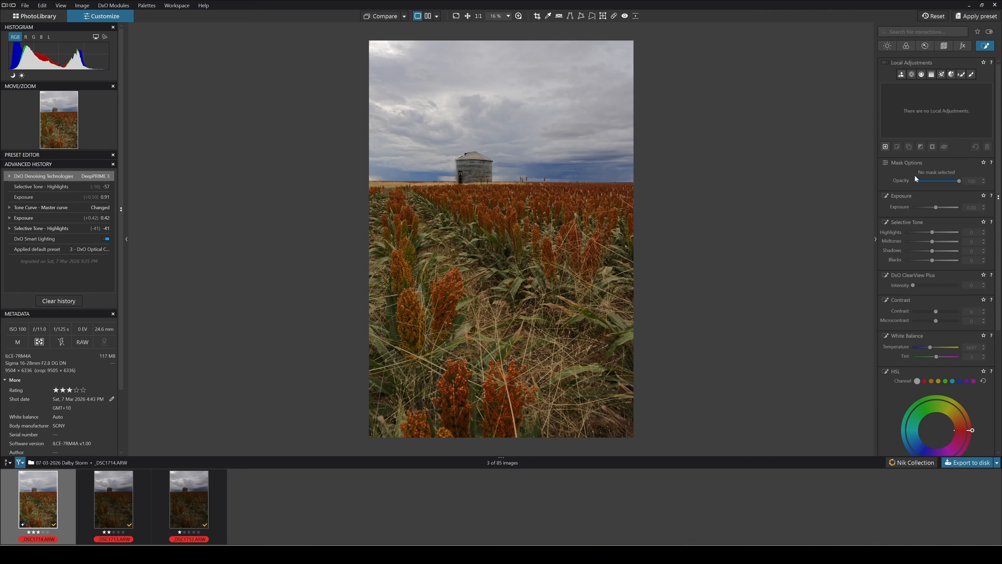
{"action": "left_click", "coordinate": [901, 76]}
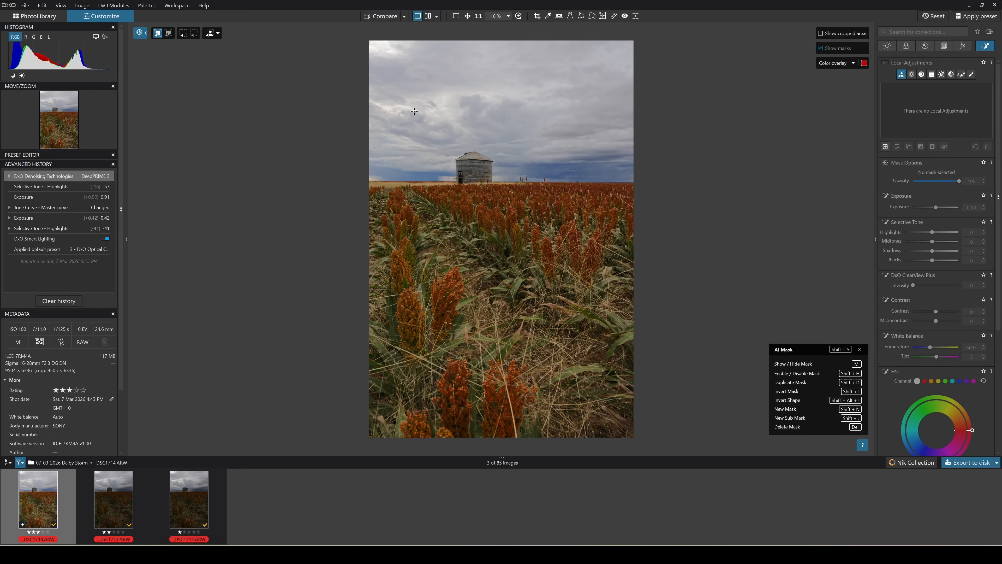
{"action": "left_click", "coordinate": [213, 34]}
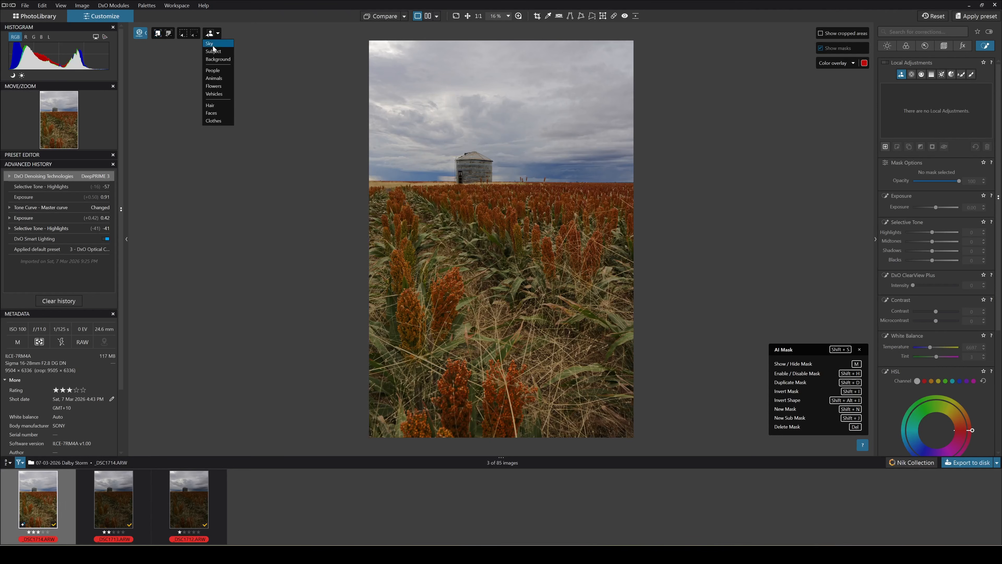
{"action": "left_click", "coordinate": [210, 43]}
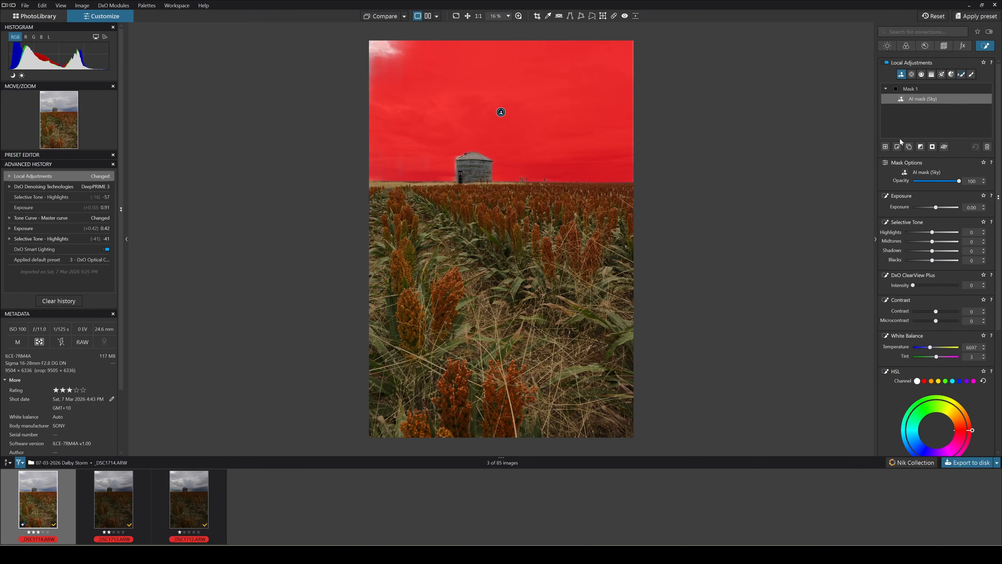
Add a Brush sub mask to Mask 1 and paint in the bright cloud the sky mask missed in the photo's upper-left corner.
{"action": "left_click", "coordinate": [897, 146]}
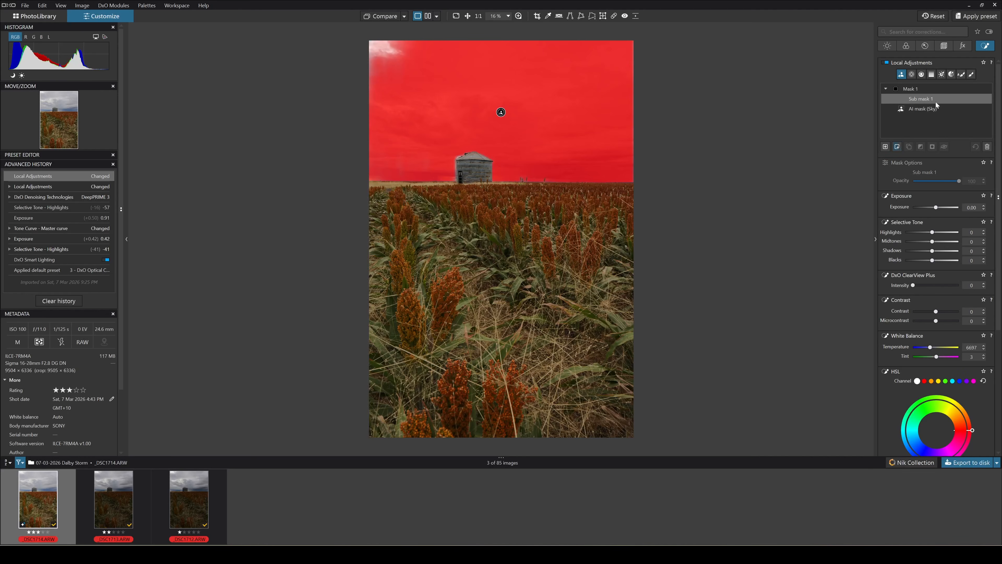
{"action": "left_click", "coordinate": [971, 76]}
{"action": "left_click", "coordinate": [390, 56]}
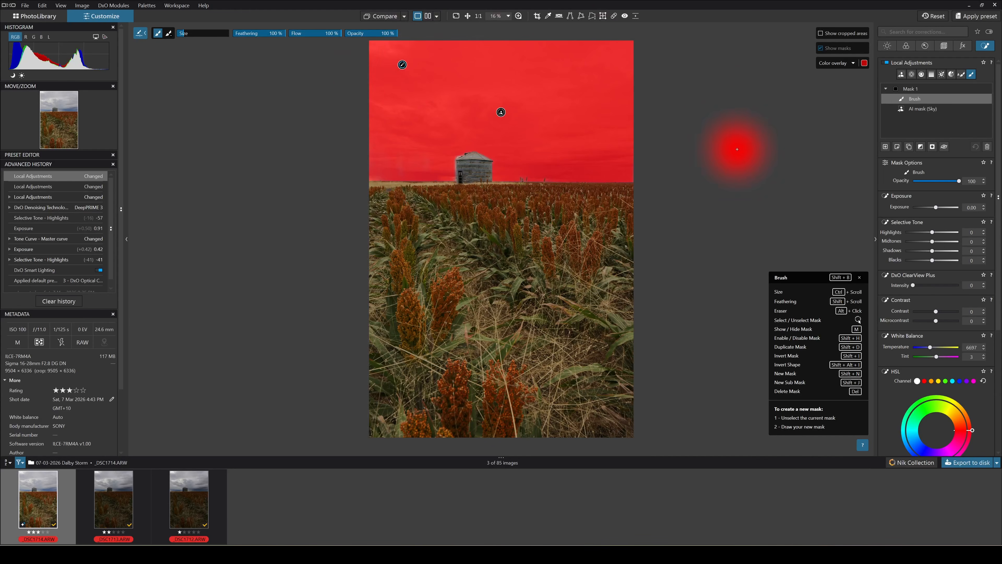
Brush the unmasked sky around the silo's roof and sides into the mask, overlapping the silo's edges.
{"action": "scroll", "coordinate": [488, 197], "scroll_direction": "up", "scroll_amount": 5}
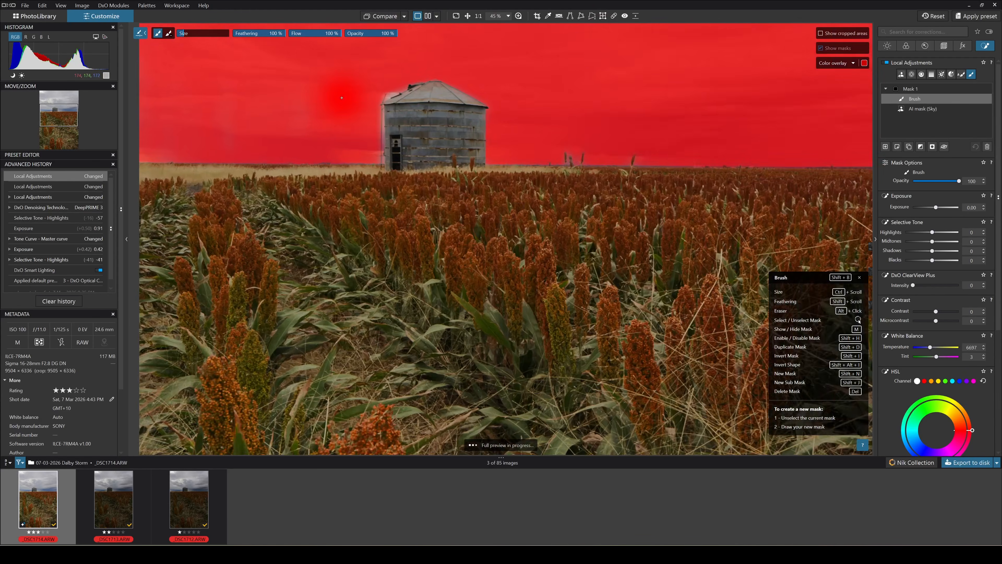
{"action": "scroll", "coordinate": [341, 97], "scroll_direction": "up", "scroll_amount": 2}
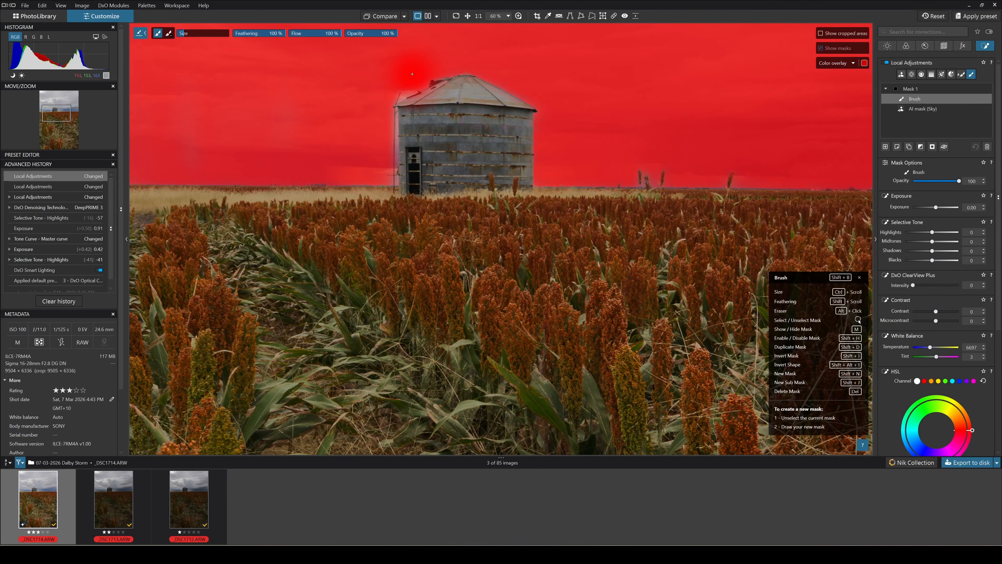
{"action": "mouse_move", "coordinate": [408, 77]}
{"action": "left_mouse_down"}
{"action": "mouse_move", "coordinate": [385, 100]}
{"action": "mouse_move", "coordinate": [385, 178]}
{"action": "mouse_move", "coordinate": [425, 47]}
{"action": "mouse_move", "coordinate": [512, 59]}
{"action": "mouse_move", "coordinate": [566, 101]}
{"action": "mouse_move", "coordinate": [554, 173]}
{"action": "left_mouse_up"}
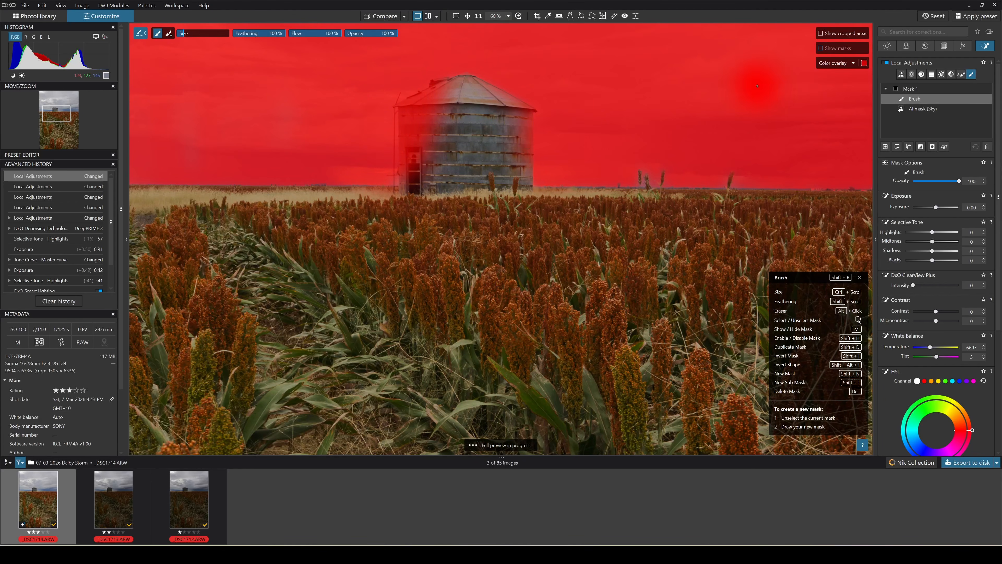
Add another sub mask to Mask 1 and use the AI mask in subtract mode to remove the silo from the sky selection.
{"action": "left_click", "coordinate": [897, 147]}
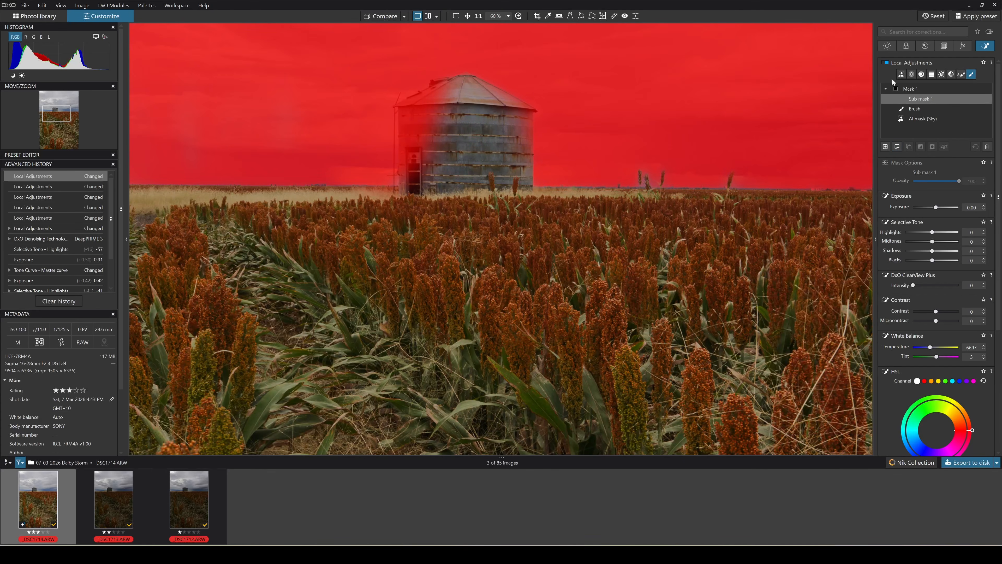
{"action": "left_click", "coordinate": [901, 74]}
{"action": "left_click", "coordinate": [466, 140]}
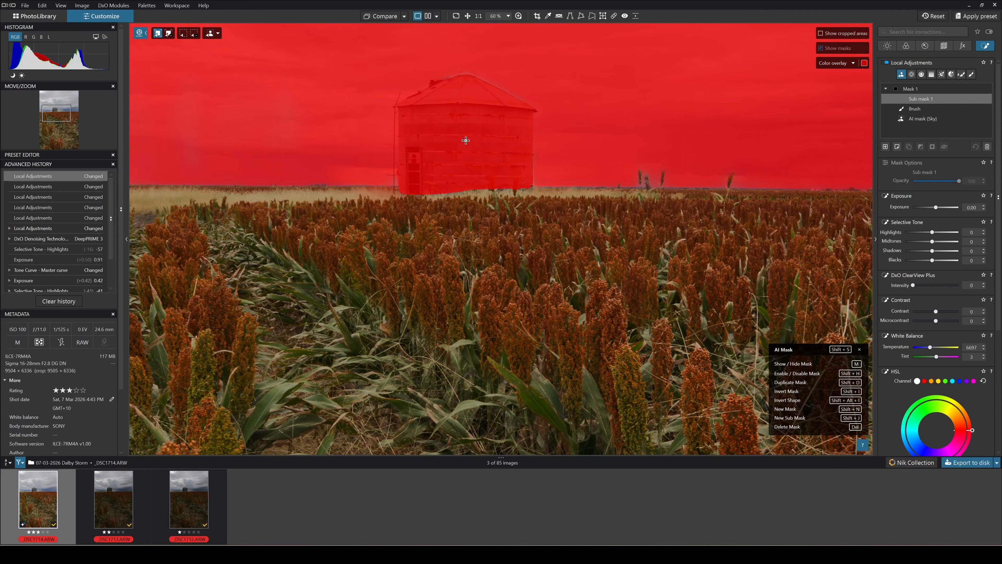
{"action": "key", "text": "alt"}
{"action": "left_click", "coordinate": [461, 140], "text": "alt"}
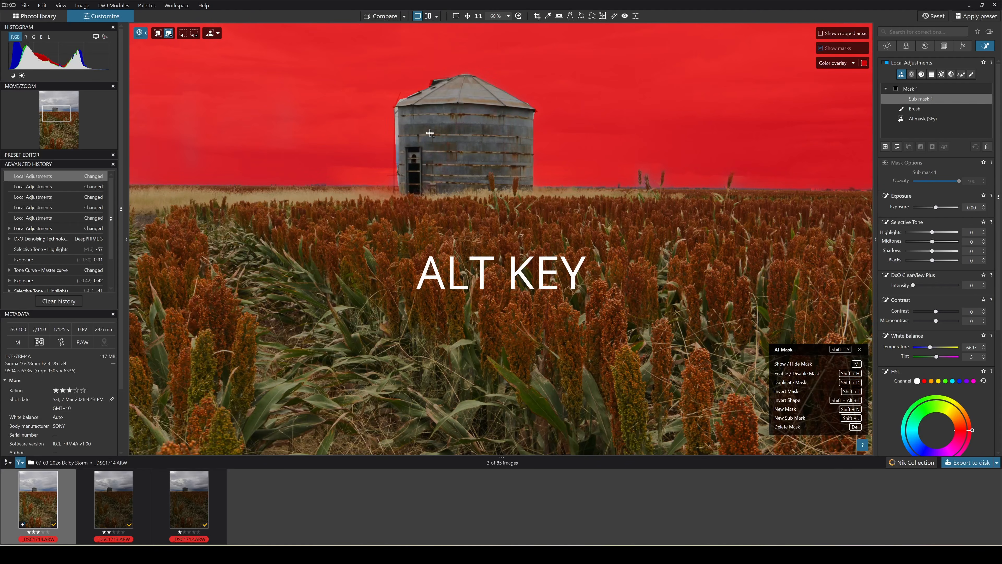
{"action": "left_click", "coordinate": [450, 130], "text": "alt"}
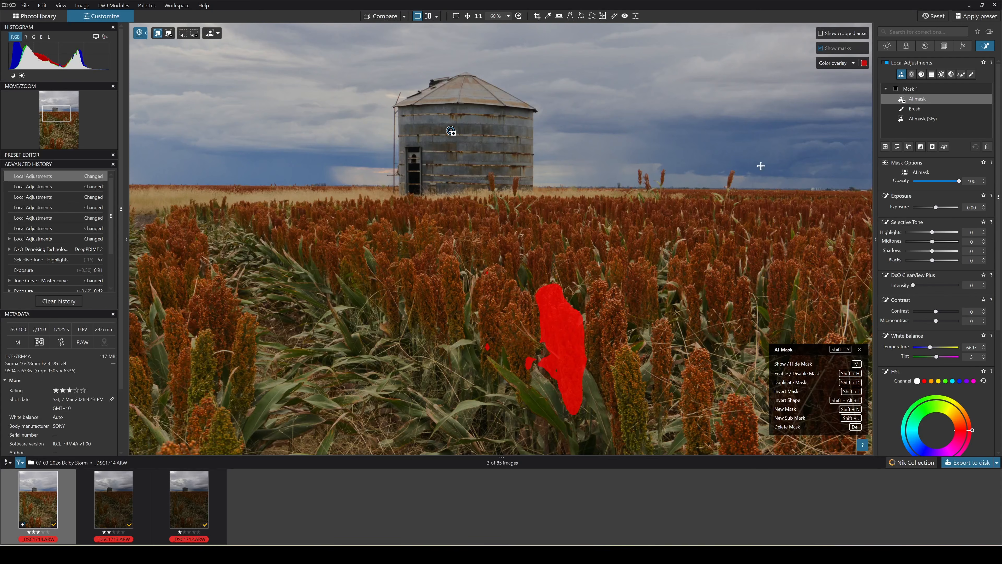
On the whole of Mask 1, set DxO ClearView Plus intensity to 32, white balance temperature to 7998 and highlights to -2.
{"action": "left_click", "coordinate": [942, 88]}
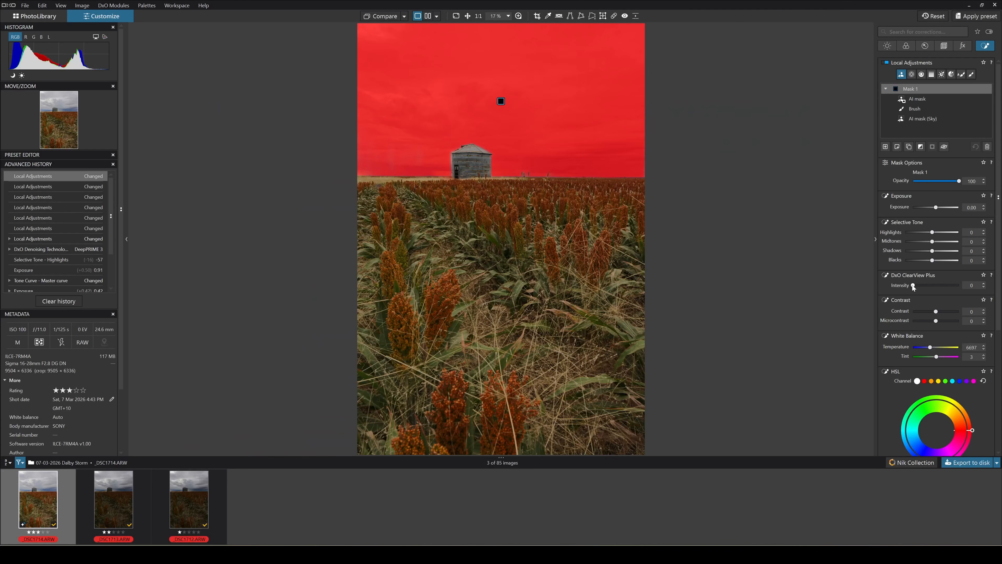
{"action": "left_click_drag", "start_coordinate": [912, 285], "coordinate": [928, 285]}
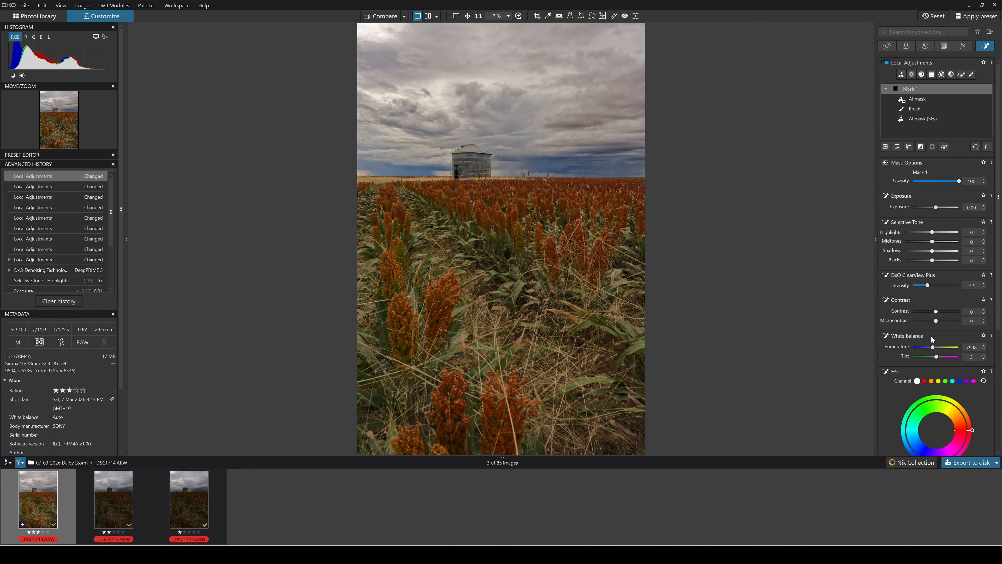
{"action": "left_click_drag", "start_coordinate": [932, 232], "coordinate": [931, 232]}
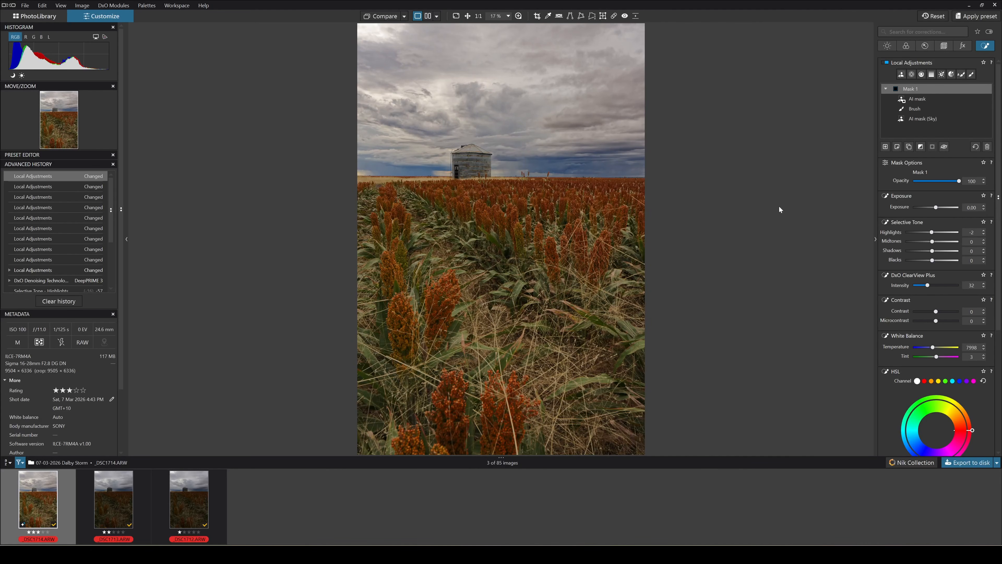
Deselect Mask 1 and create a new mask with a Graduated filter covering the sorghum field, with a narrow transition at the horizon.
{"action": "left_click", "coordinate": [926, 118]}
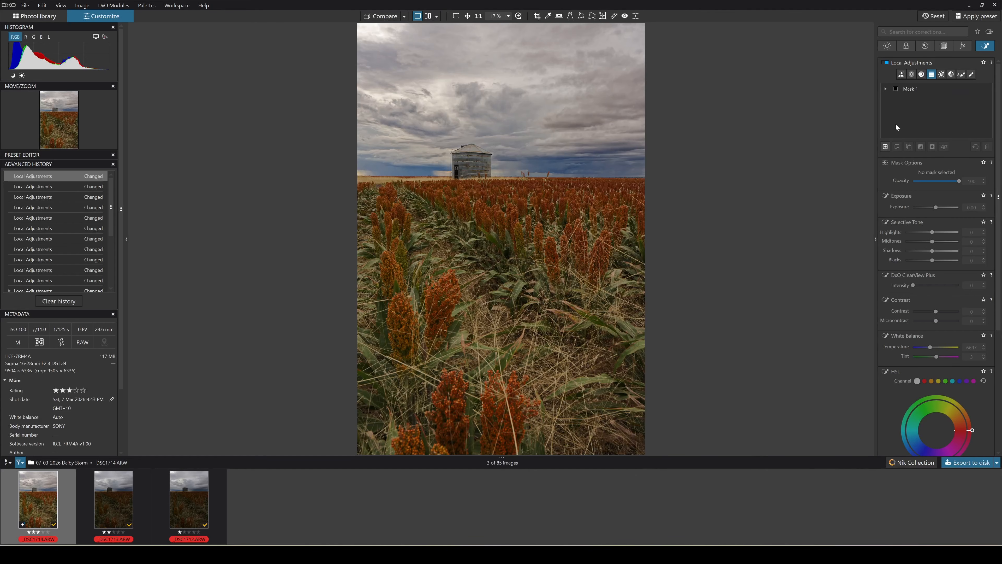
{"action": "left_click", "coordinate": [885, 147]}
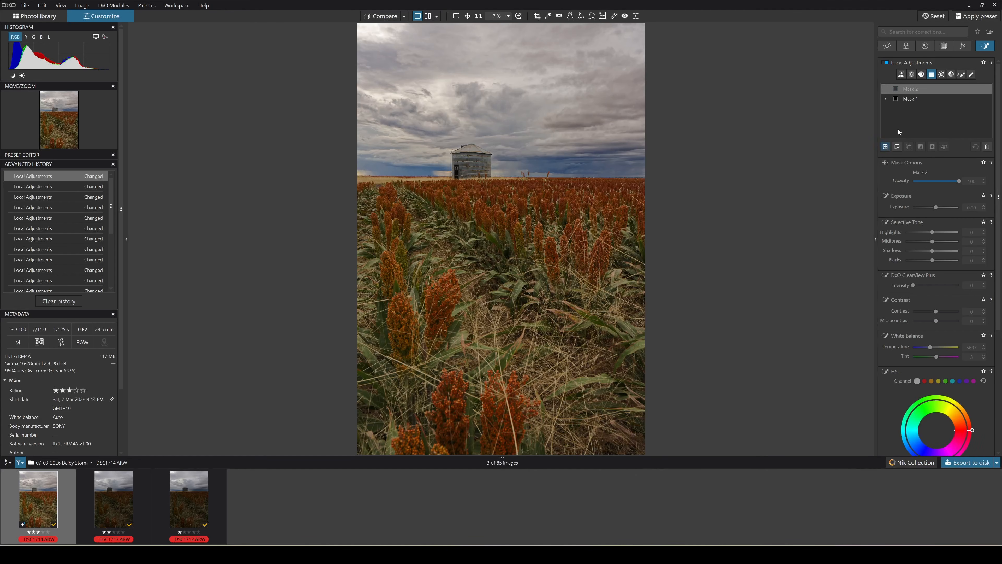
{"action": "left_click", "coordinate": [931, 74]}
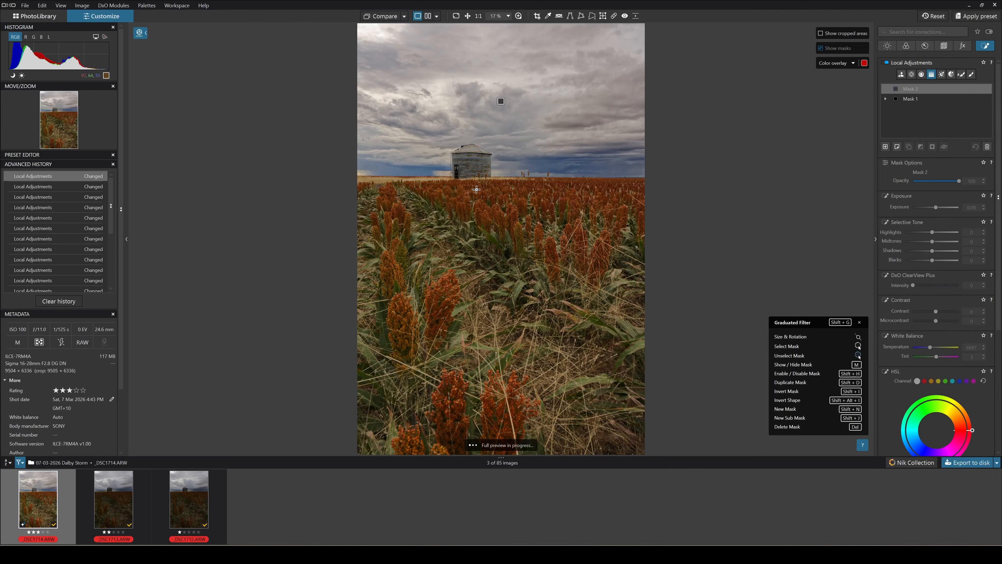
{"action": "mouse_move", "coordinate": [499, 188]}
{"action": "left_mouse_down"}
{"action": "mouse_move", "coordinate": [499, 174]}
{"action": "mouse_move", "coordinate": [499, 185]}
{"action": "left_mouse_up"}
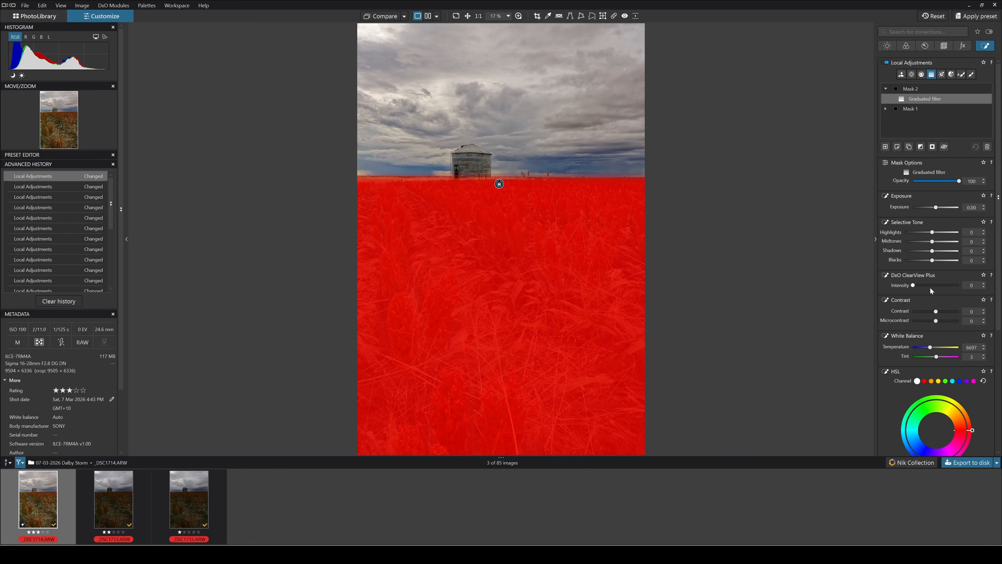
Set the graduated filter's DxO ClearView Plus intensity to 28, contrast to 26 and microcontrast to 13, then close Local Adjustments.
{"action": "left_click_drag", "start_coordinate": [912, 284], "coordinate": [940, 322]}
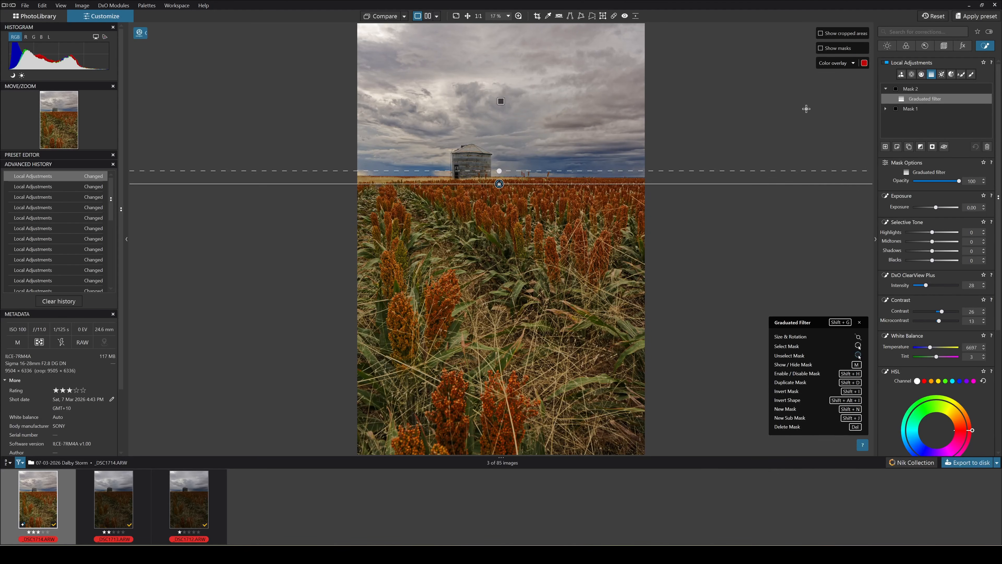
{"action": "left_click", "coordinate": [988, 46]}
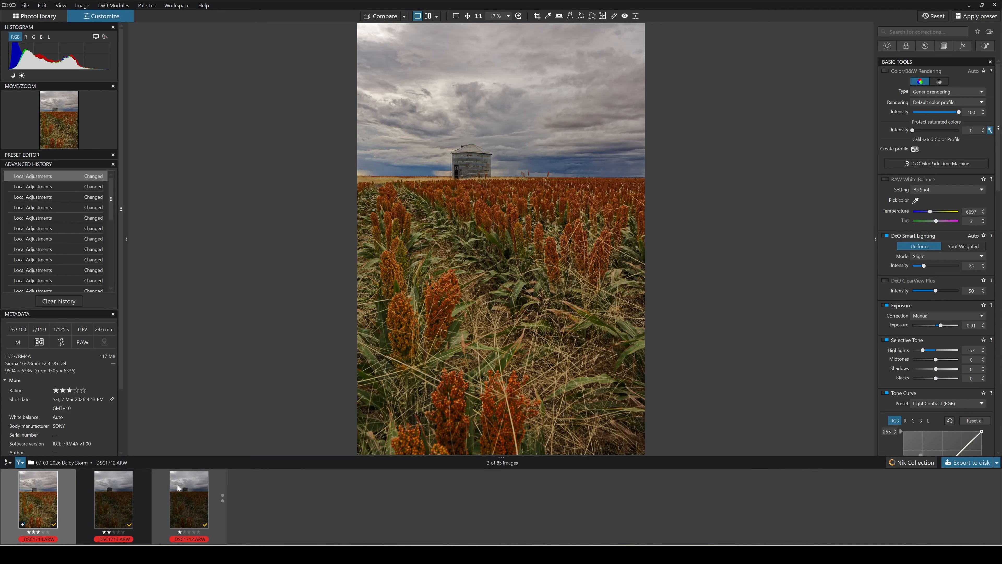
Copy the correction settings from _DSC1714.ARW and paste all of them onto _DSC1713.ARW and _DSC1712.ARW.
{"action": "right_click", "coordinate": [45, 485]}
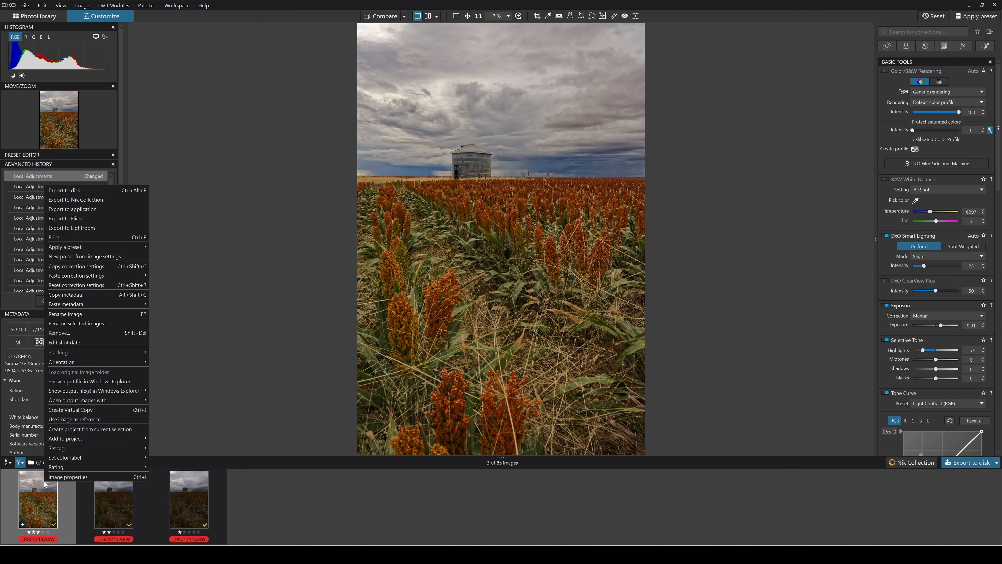
{"action": "left_click", "coordinate": [113, 268]}
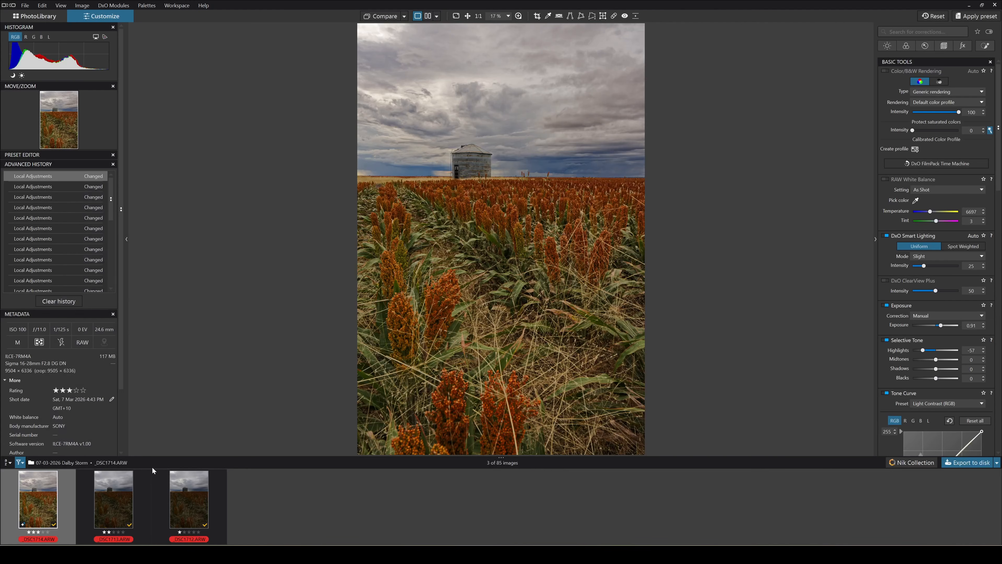
{"action": "left_click", "coordinate": [109, 490]}
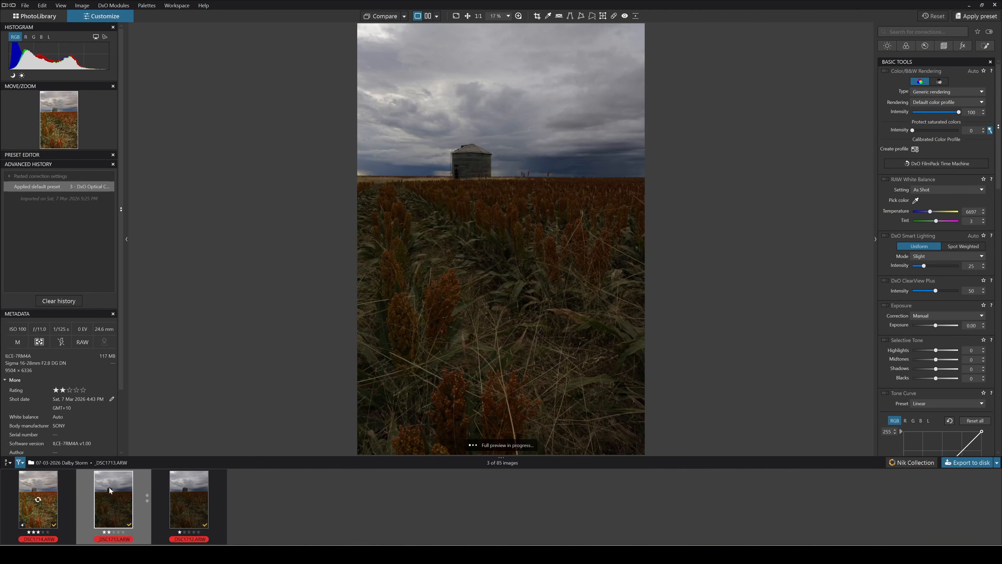
{"action": "left_click", "coordinate": [191, 491], "text": "ctrl"}
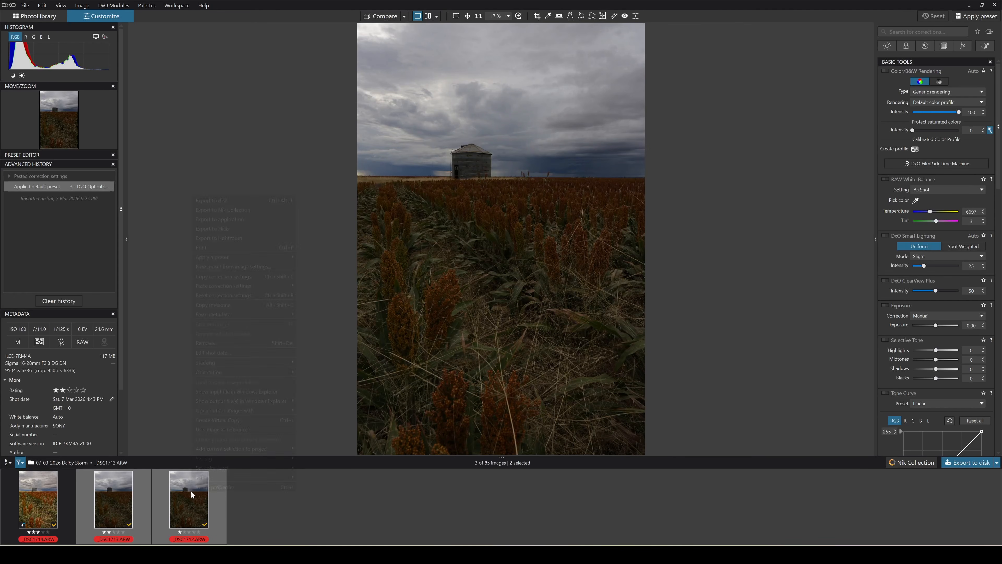
{"action": "right_click", "coordinate": [191, 491]}
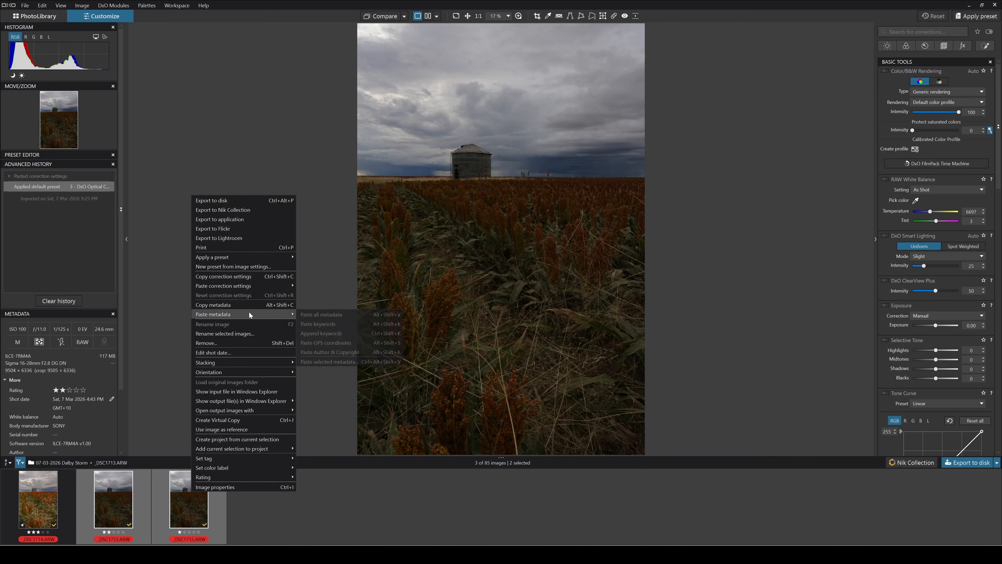
{"action": "mouse_move", "coordinate": [263, 282]}
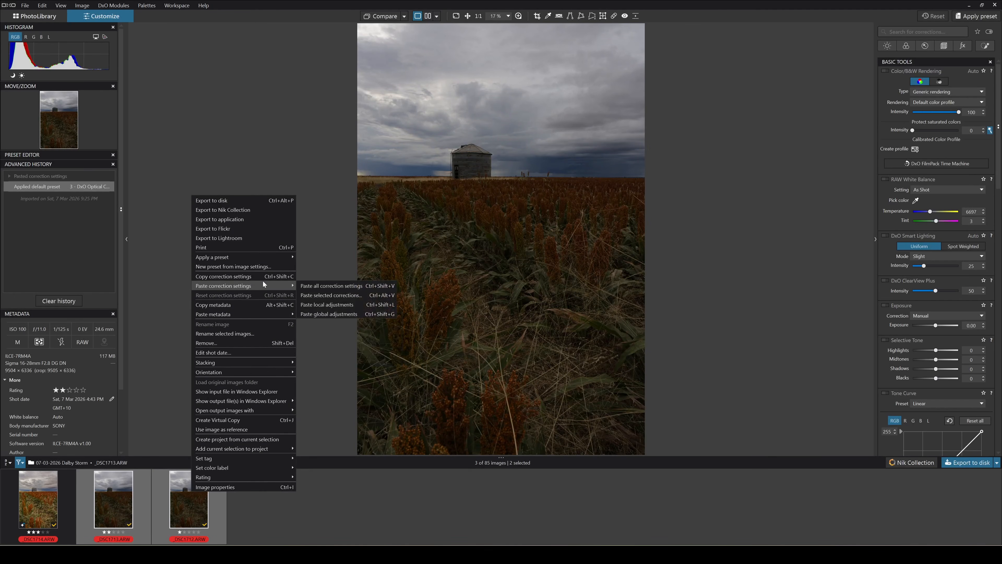
{"action": "left_click", "coordinate": [339, 282]}
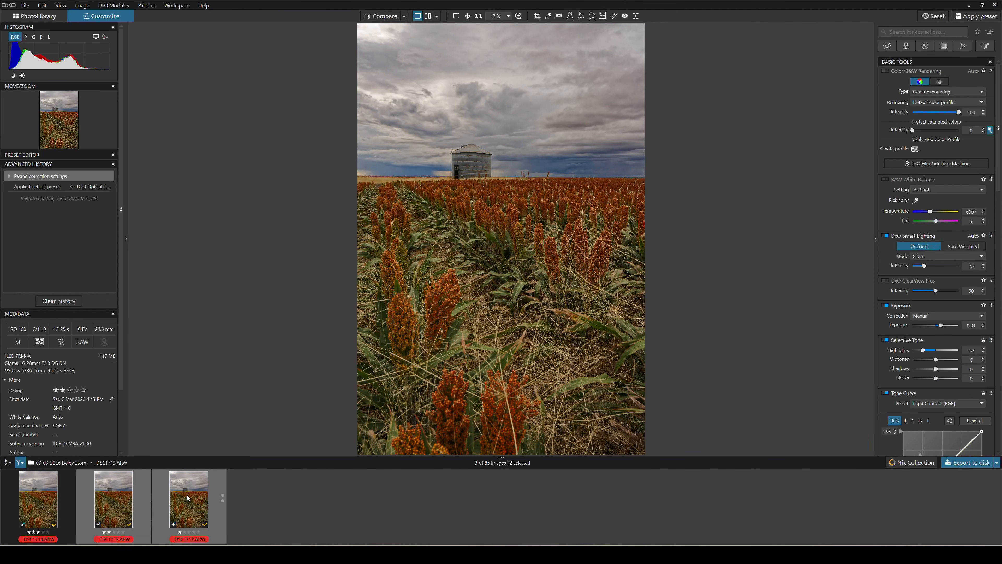
Export all three photos to disk as 16-bit TIFFs in the In Progress folder, using unique names for conflicting files, and open the export progress.
{"action": "left_click", "coordinate": [38, 493], "text": "ctrl"}
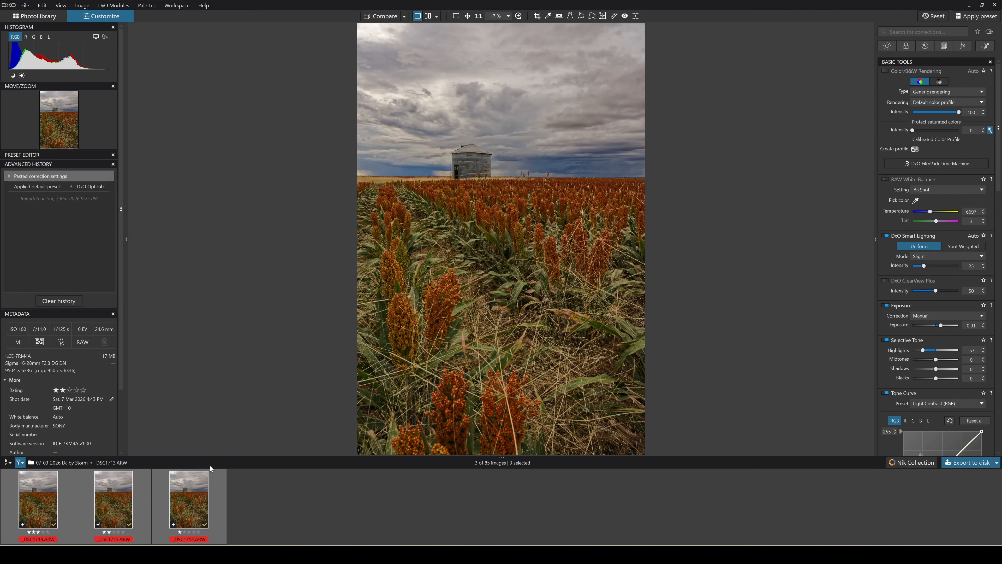
{"action": "right_click", "coordinate": [184, 489]}
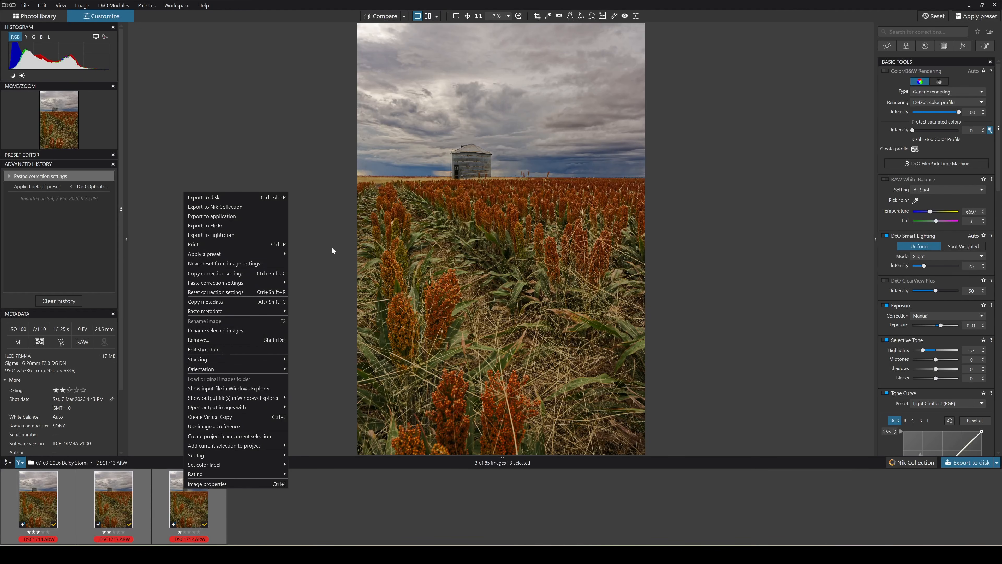
{"action": "left_click", "coordinate": [226, 199]}
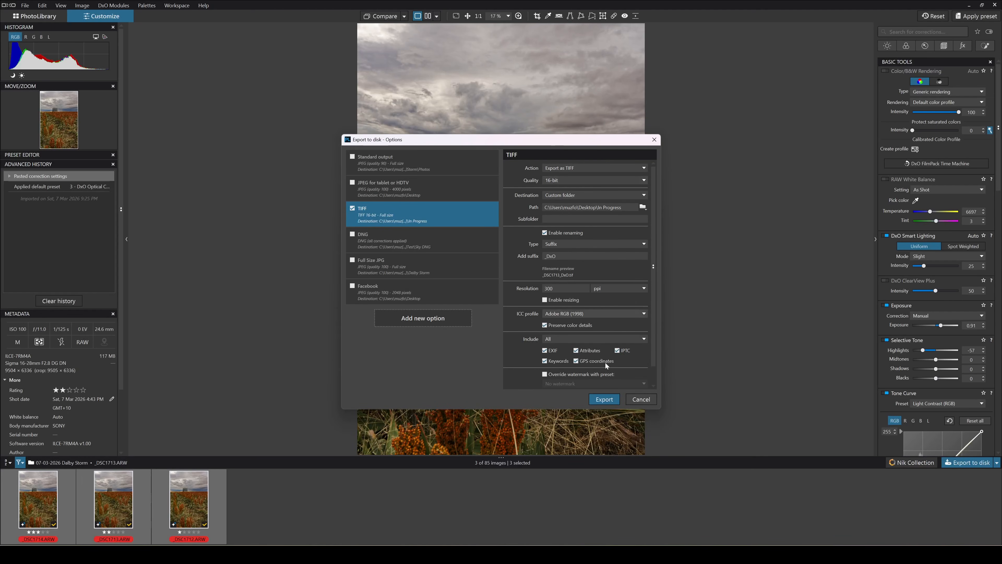
{"action": "left_click", "coordinate": [608, 400]}
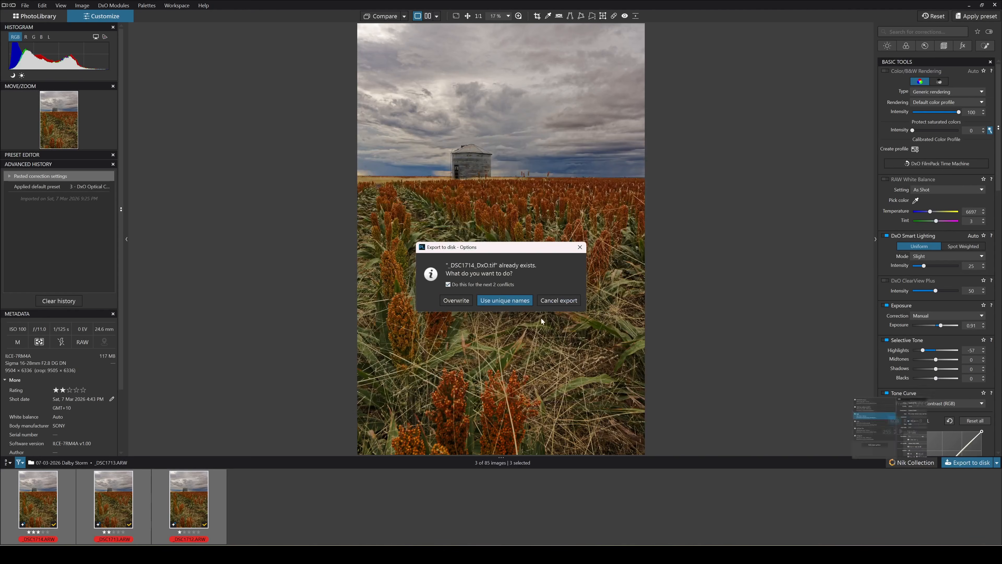
{"action": "left_click", "coordinate": [505, 298]}
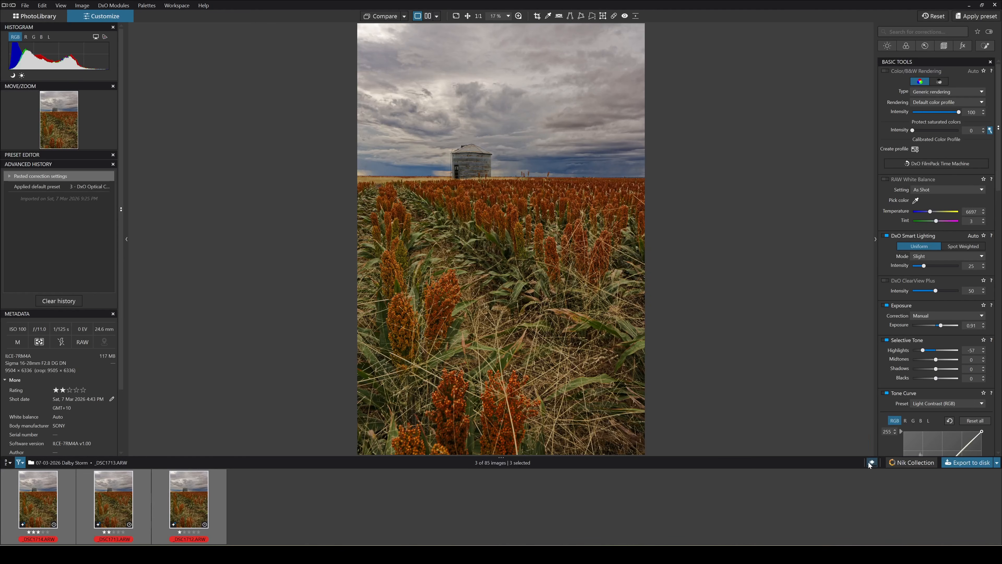
{"action": "mouse_move", "coordinate": [872, 465]}
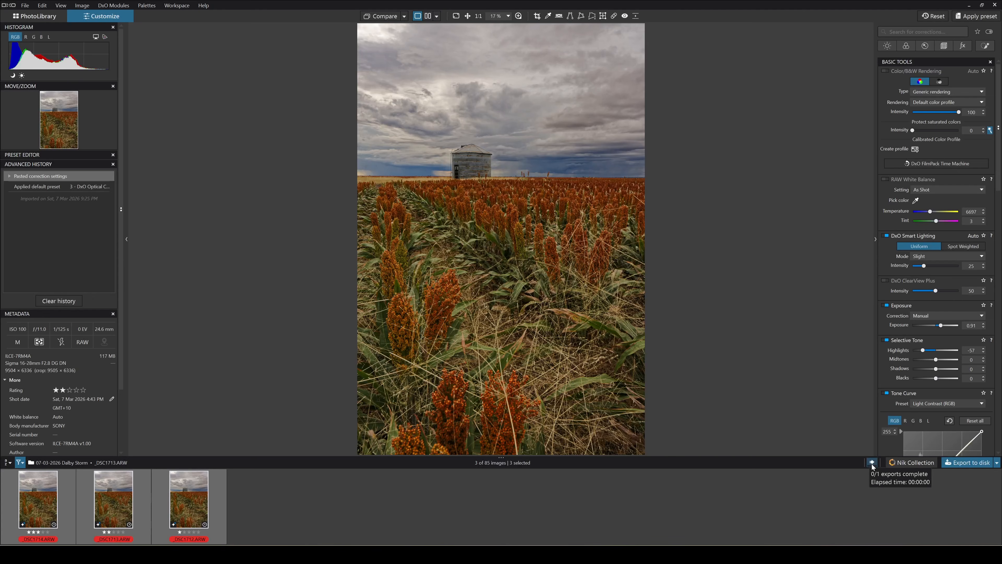
{"action": "left_click", "coordinate": [872, 463]}
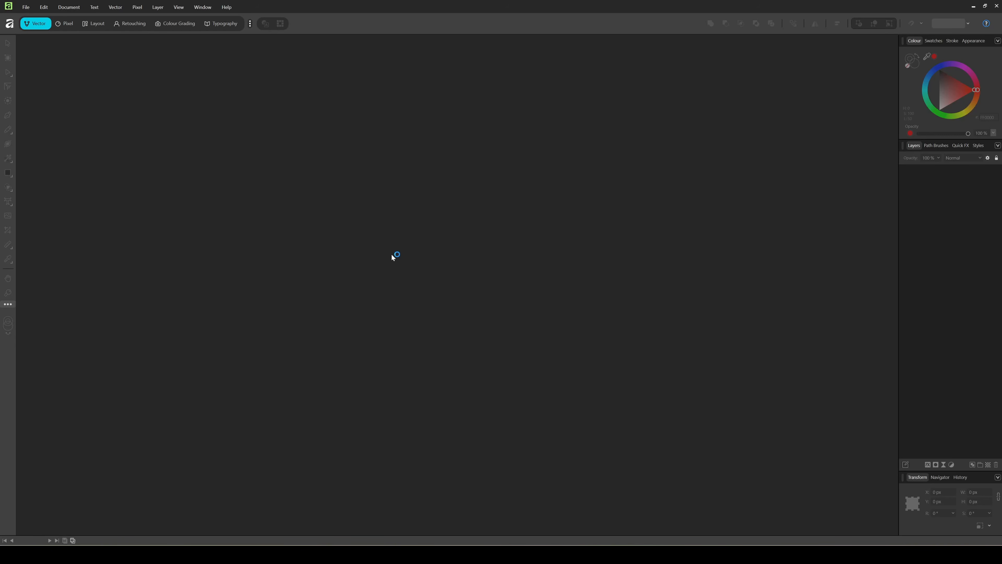
Switch to Affinity and run a new Focus Merge on _DSC1712_DxO.tif, _DSC1713_DxO.tif and _DSC1714_DxO.tif from the Desktop's In Progress folder.
{"action": "left_click", "coordinate": [26, 7]}
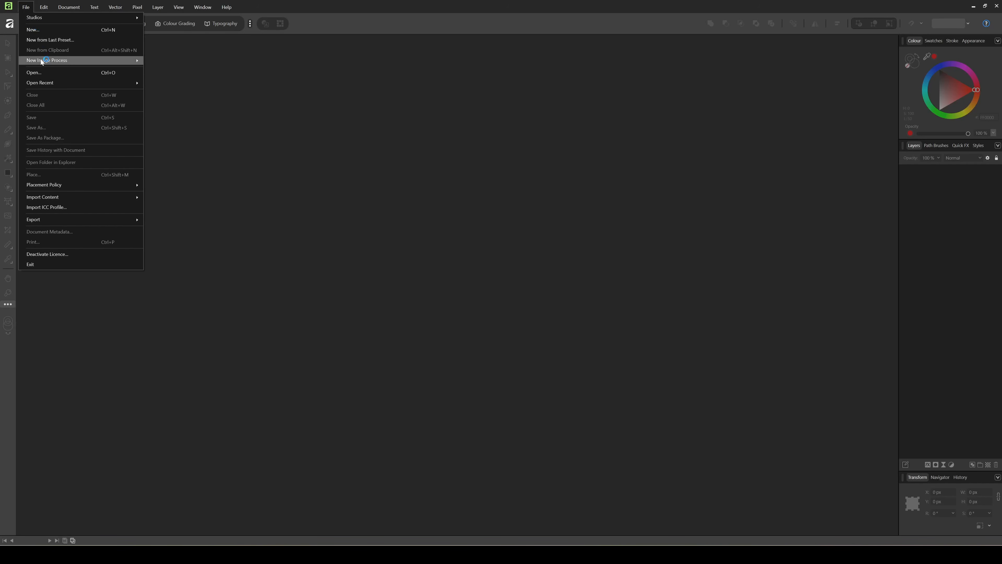
{"action": "mouse_move", "coordinate": [43, 61]}
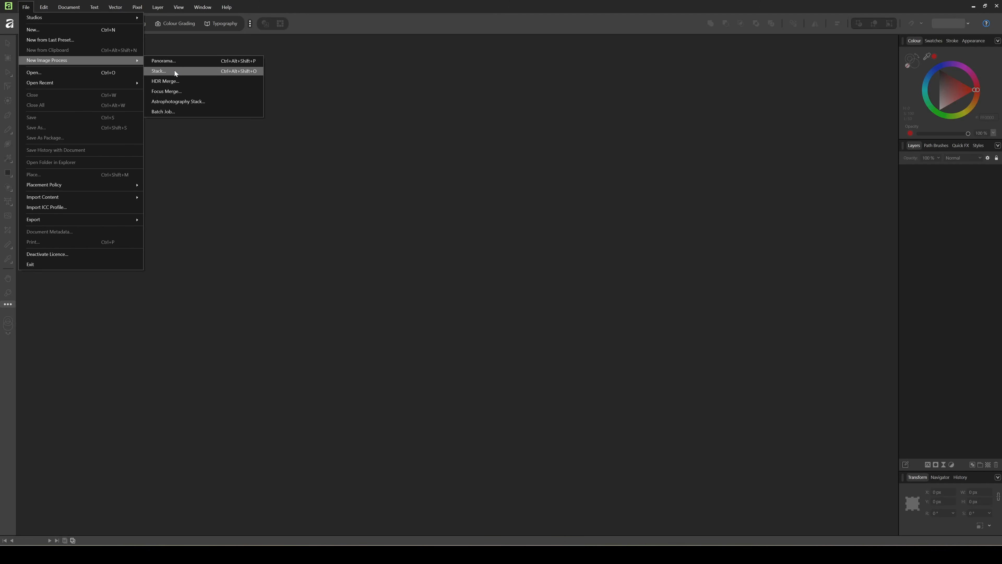
{"action": "left_click", "coordinate": [178, 92]}
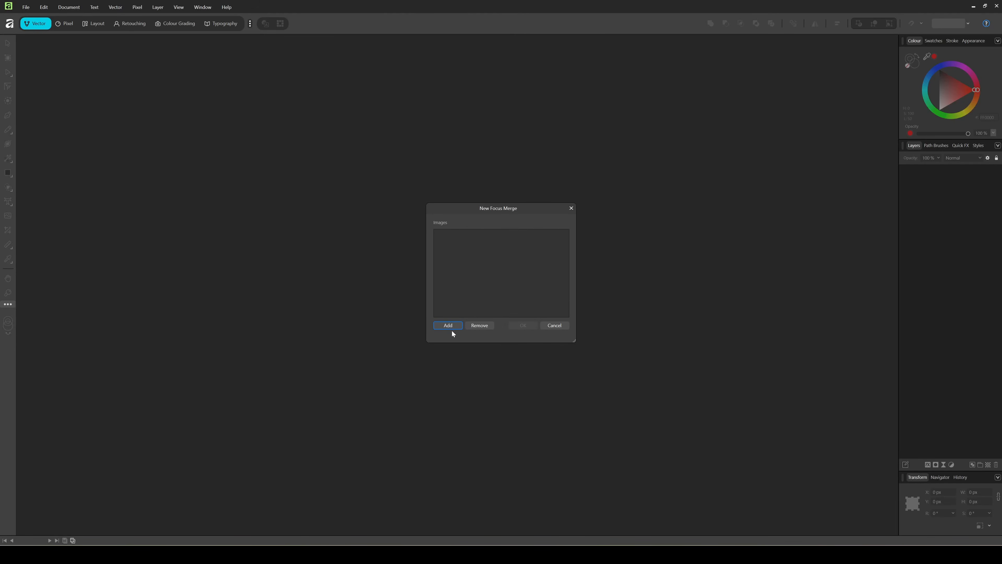
{"action": "left_click", "coordinate": [451, 326]}
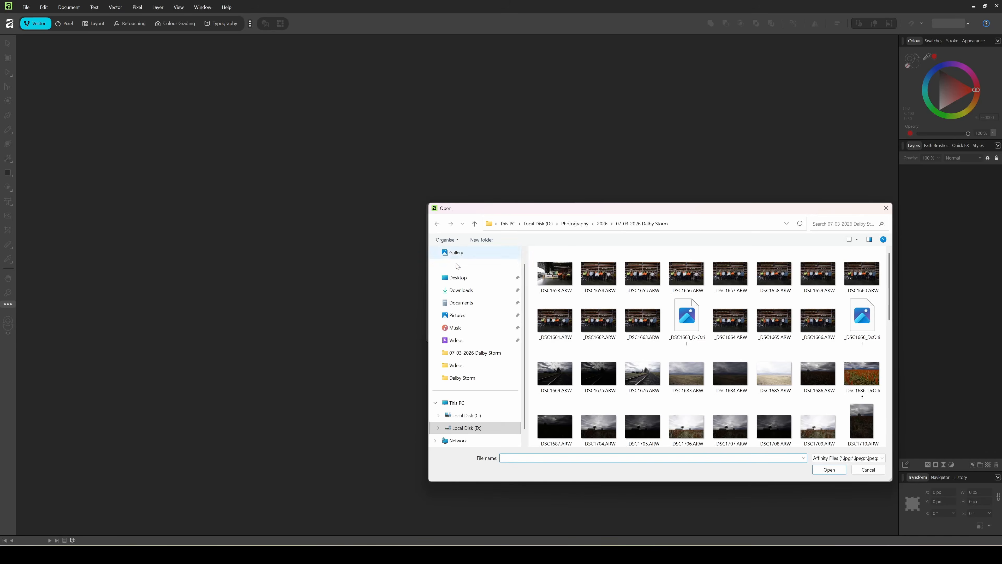
{"action": "left_click", "coordinate": [458, 277]}
{"action": "double_click", "coordinate": [583, 291]}
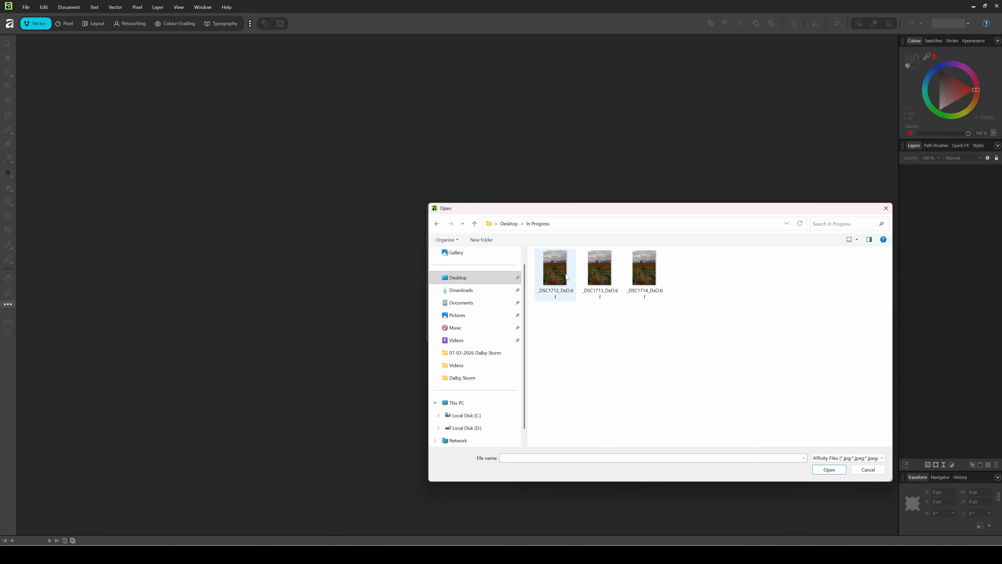
{"action": "left_click", "coordinate": [550, 273]}
{"action": "left_click", "coordinate": [645, 270], "text": "shift"}
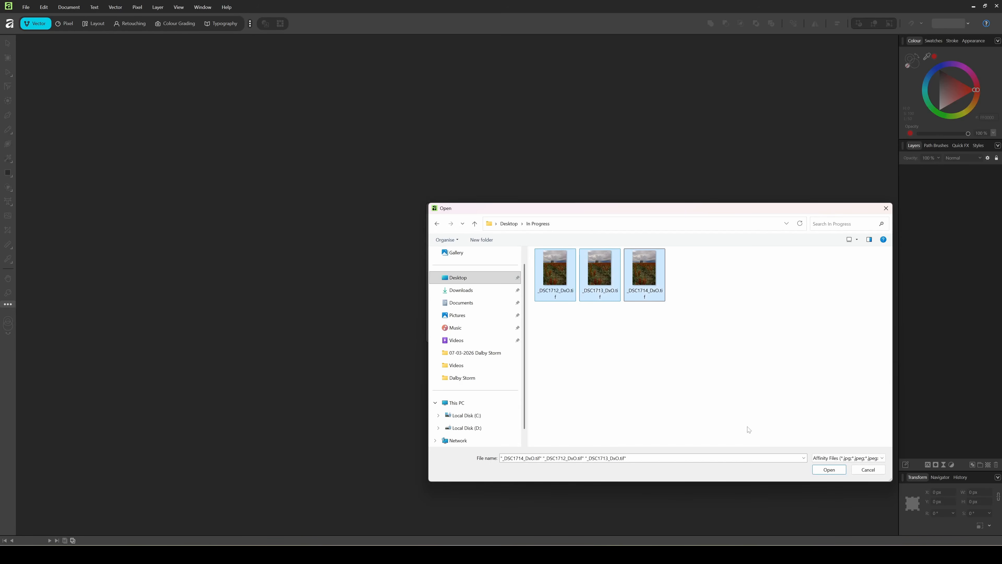
{"action": "left_click", "coordinate": [826, 470]}
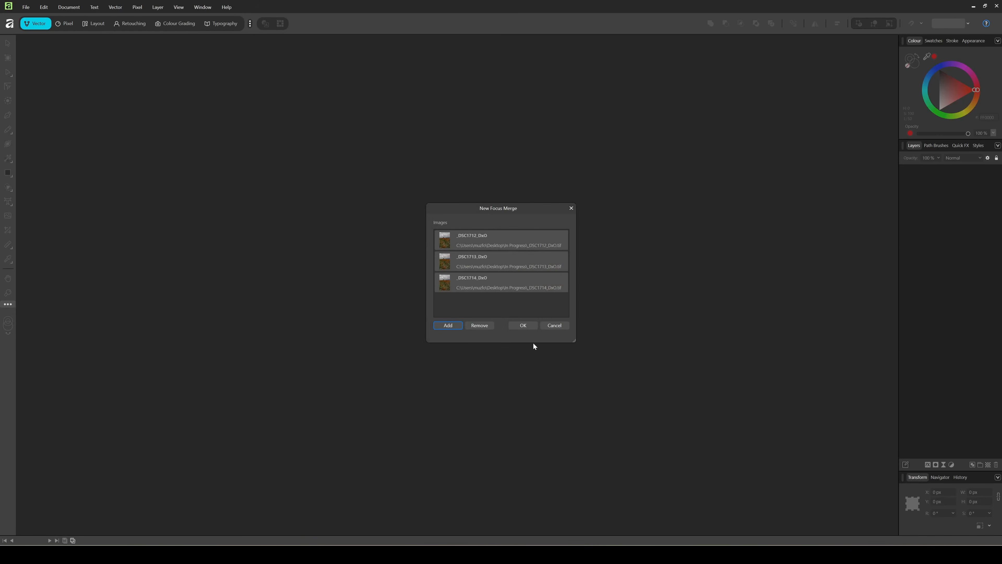
{"action": "left_click", "coordinate": [523, 325]}
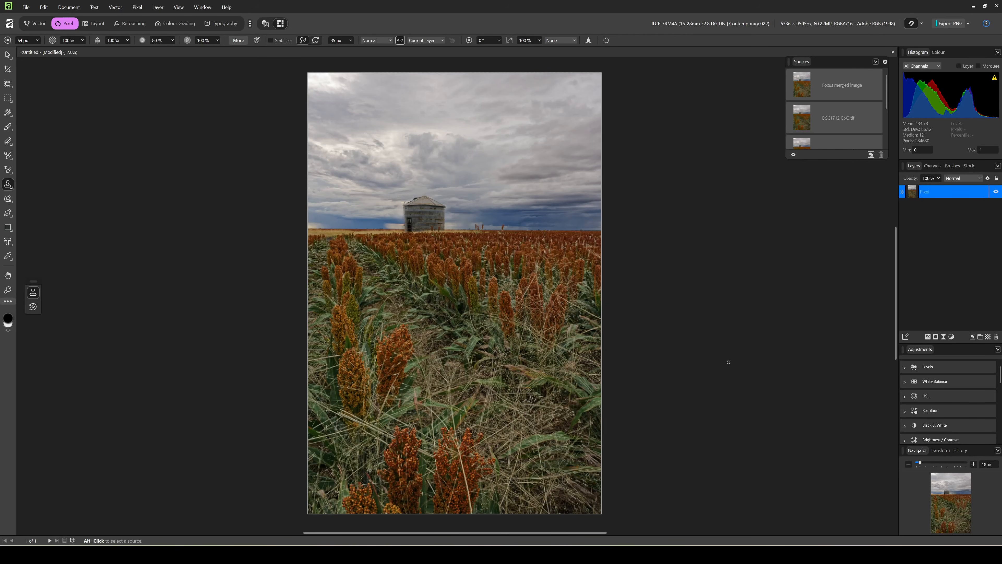
Examine the focus merged image up close for sharpness, from the foreground sorghum heads back to the silo on the horizon.
{"action": "scroll", "coordinate": [475, 455], "scroll_direction": "up", "scroll_amount": 5}
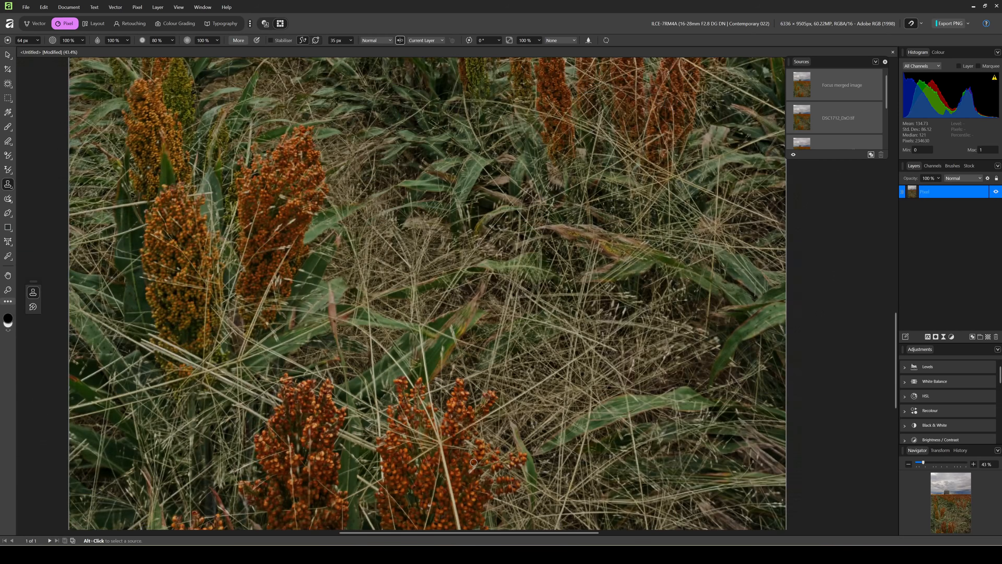
{"action": "key", "text": "space"}
{"action": "left_click_drag", "start_coordinate": [494, 445], "coordinate": [568, 428]}
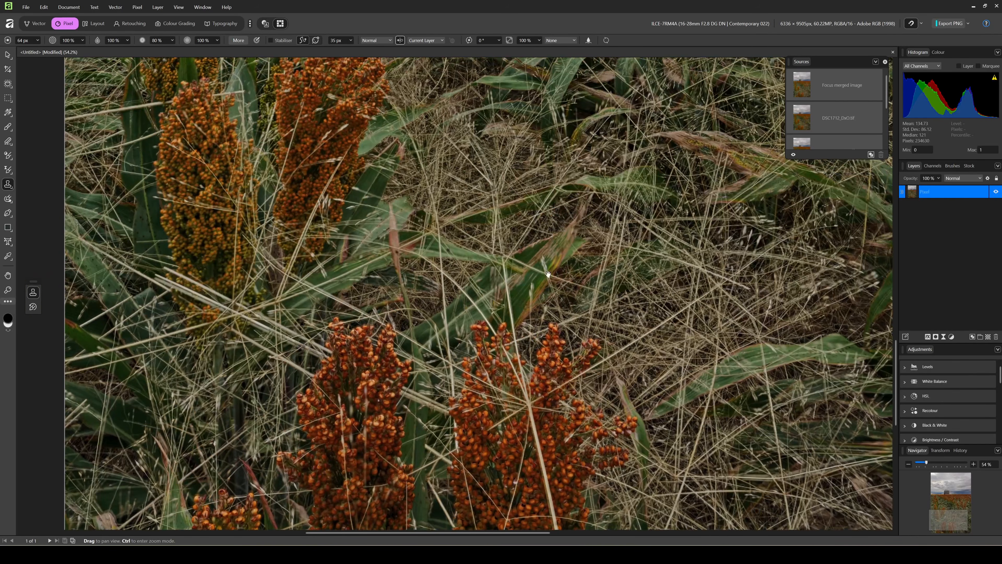
{"action": "left_click_drag", "start_coordinate": [571, 186], "coordinate": [508, 403]}
{"action": "left_click_drag", "start_coordinate": [627, 174], "coordinate": [493, 349]}
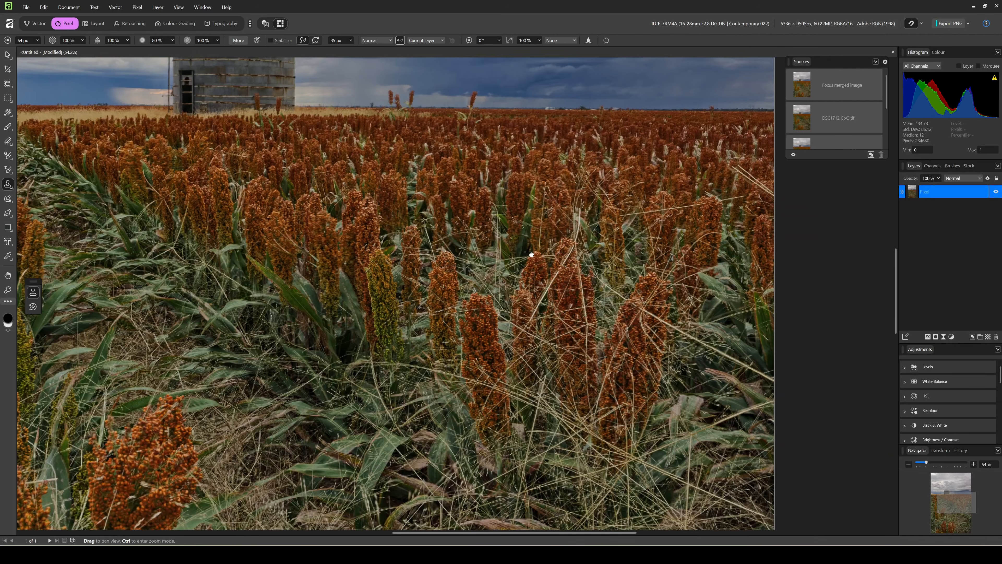
{"action": "left_click_drag", "start_coordinate": [531, 252], "coordinate": [540, 313]}
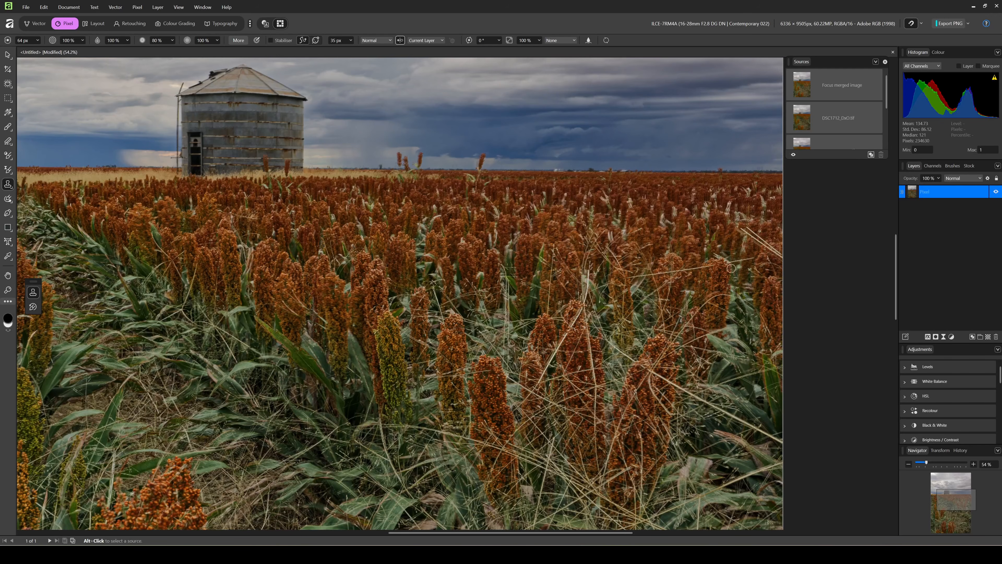
Examine the focus merged image around the silo and along the horizon, and view the full frame.
{"action": "left_click_drag", "start_coordinate": [434, 240], "coordinate": [600, 234]}
{"action": "scroll", "coordinate": [600, 234], "scroll_direction": "down", "scroll_amount": 4}
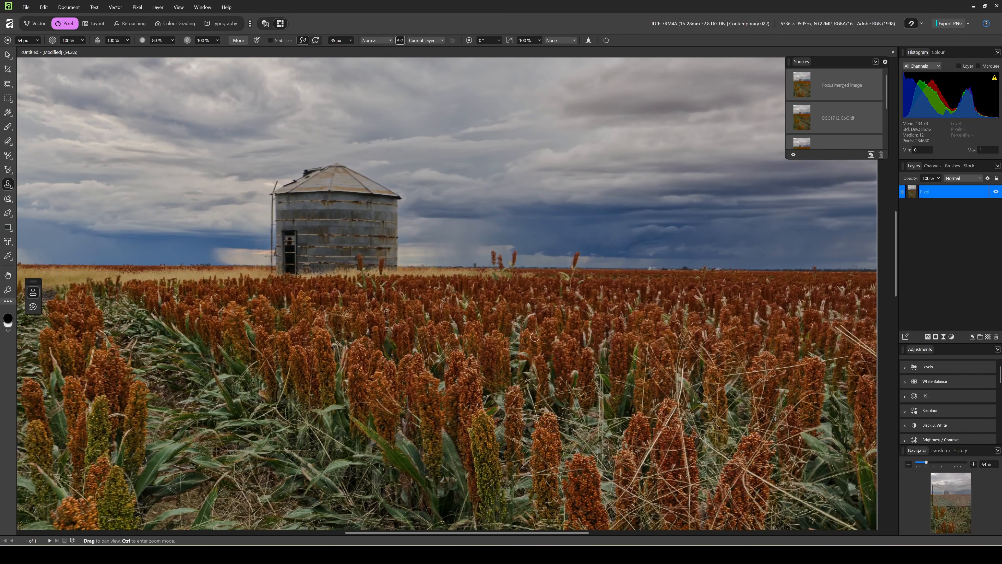
{"action": "scroll", "coordinate": [538, 335], "scroll_direction": "down", "scroll_amount": 2}
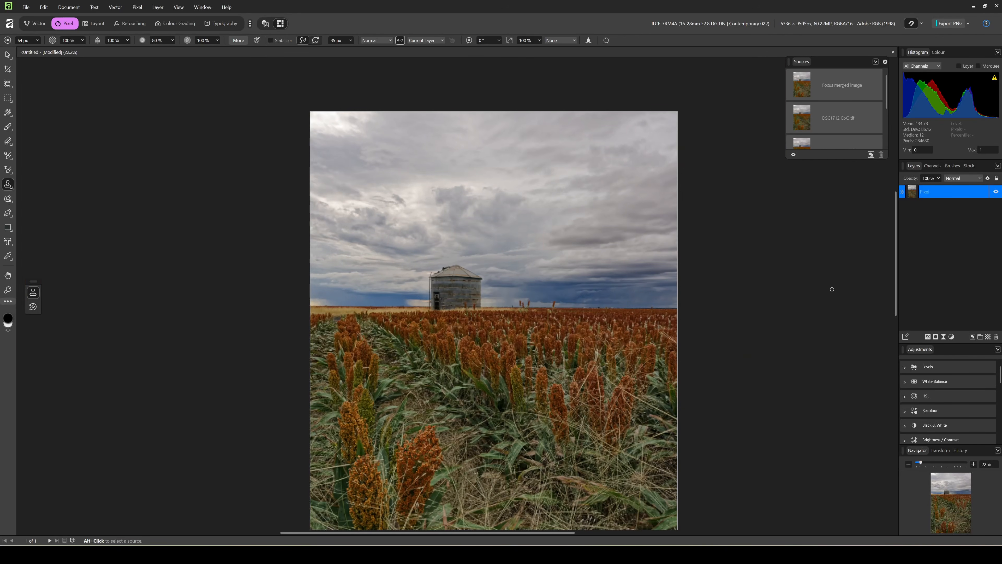
{"action": "left_click_drag", "start_coordinate": [895, 261], "coordinate": [895, 289]}
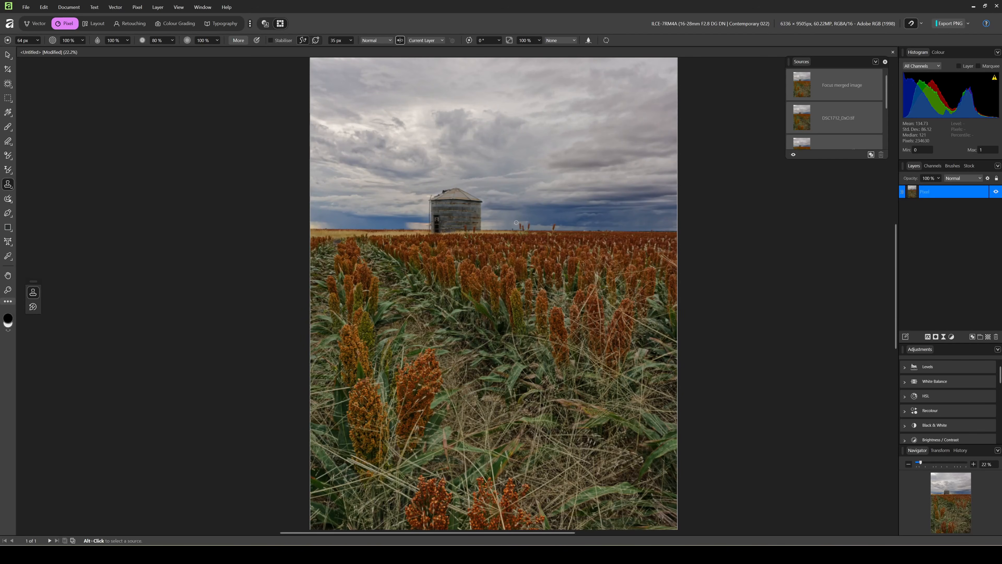
{"action": "scroll", "coordinate": [695, 290], "scroll_direction": "down", "scroll_amount": 1}
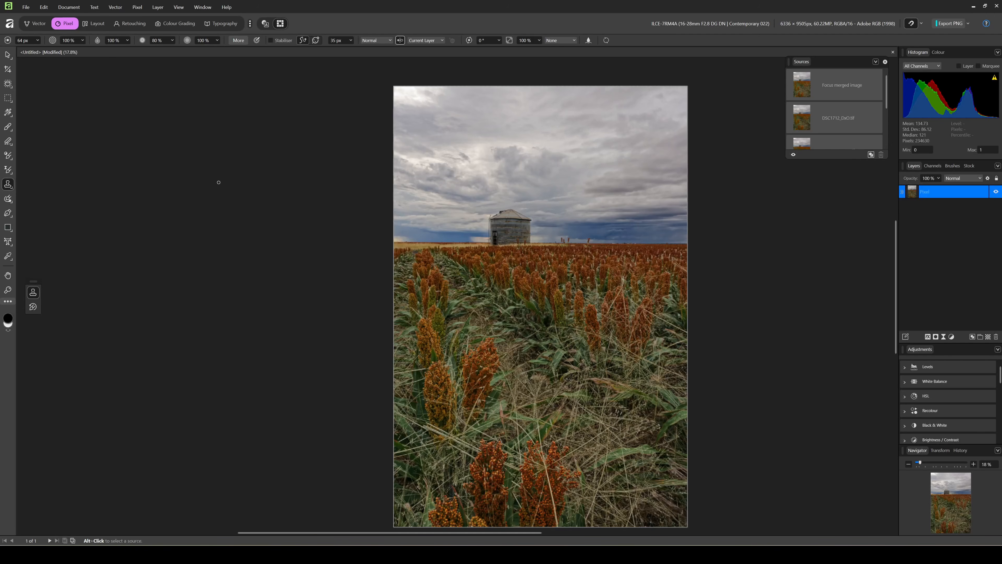
Open _DSC1714_DxO.tif from the In Progress folder as a separate document and inspect the sharpness of its horizon.
{"action": "left_click", "coordinate": [25, 7]}
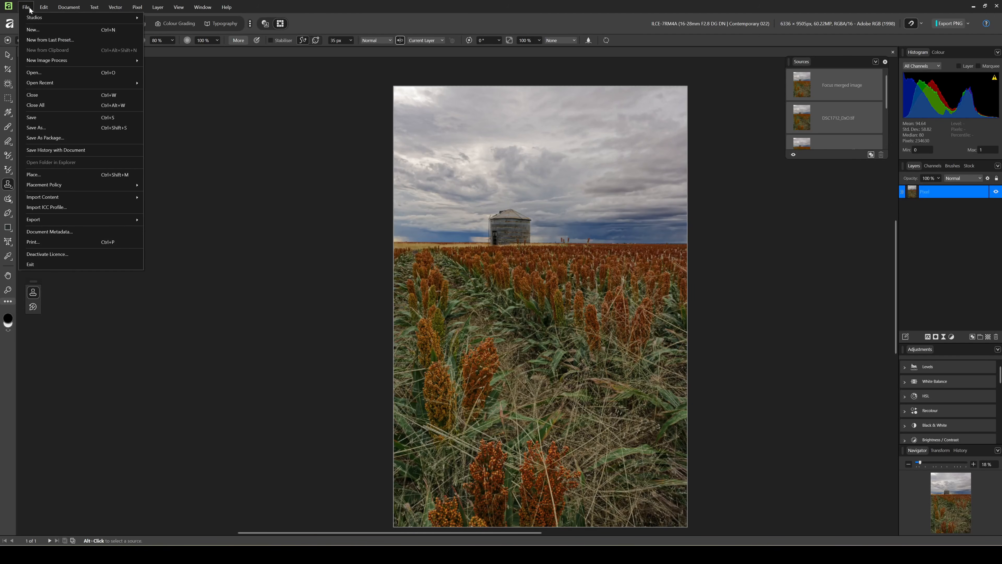
{"action": "left_click", "coordinate": [36, 71]}
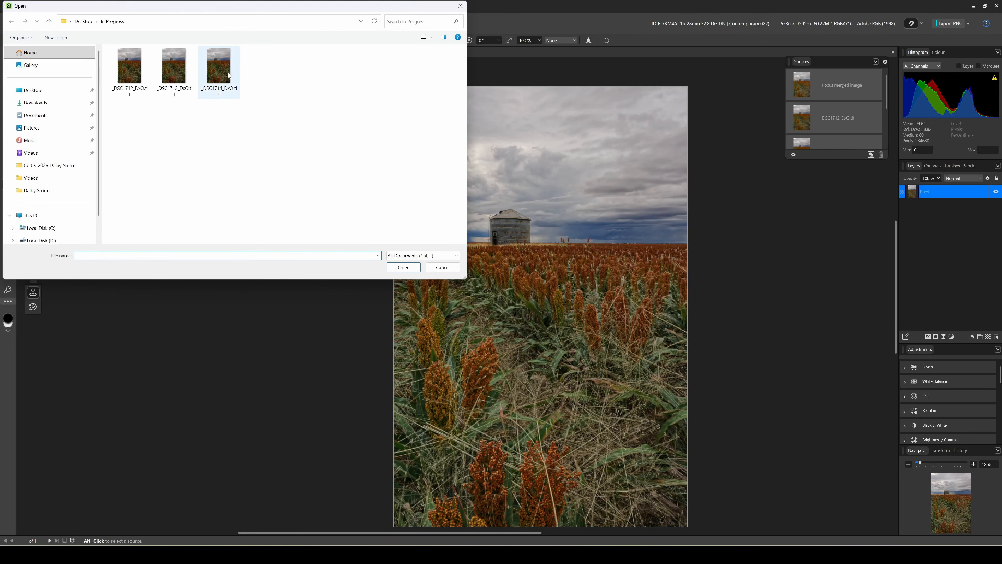
{"action": "double_click", "coordinate": [221, 74]}
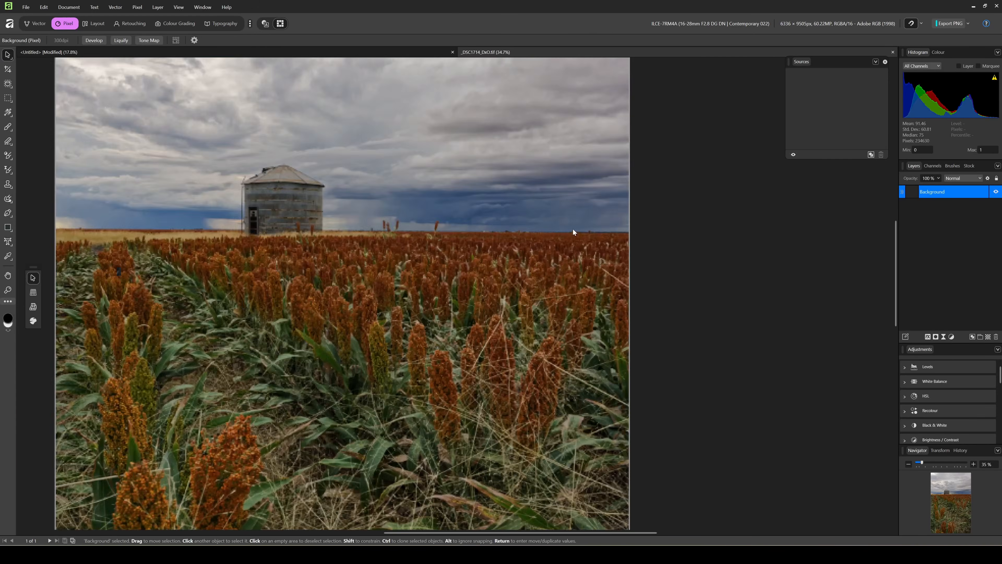
{"action": "scroll", "coordinate": [453, 282], "scroll_direction": "up", "scroll_amount": 2}
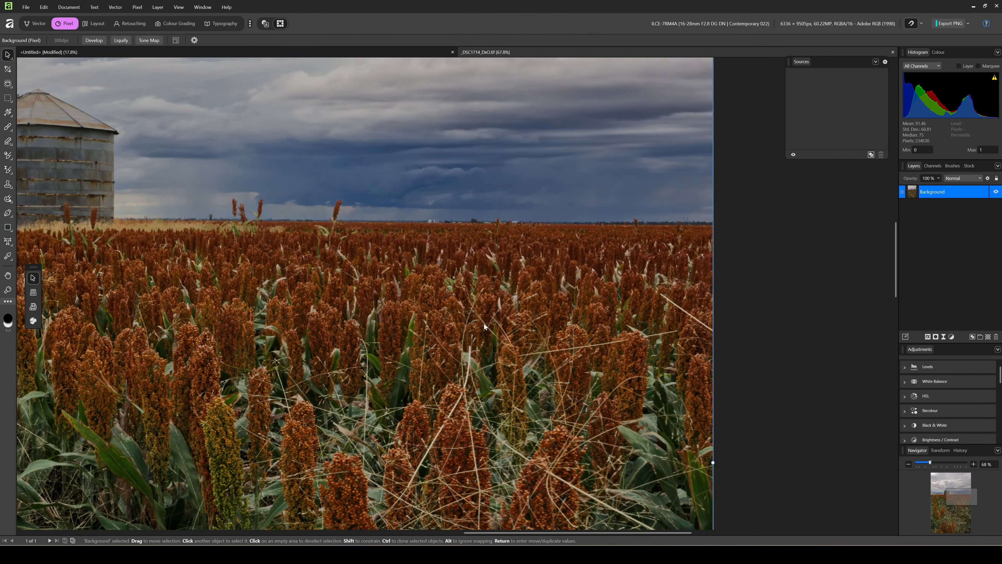
{"action": "scroll", "coordinate": [487, 320], "scroll_direction": "down", "scroll_amount": 5}
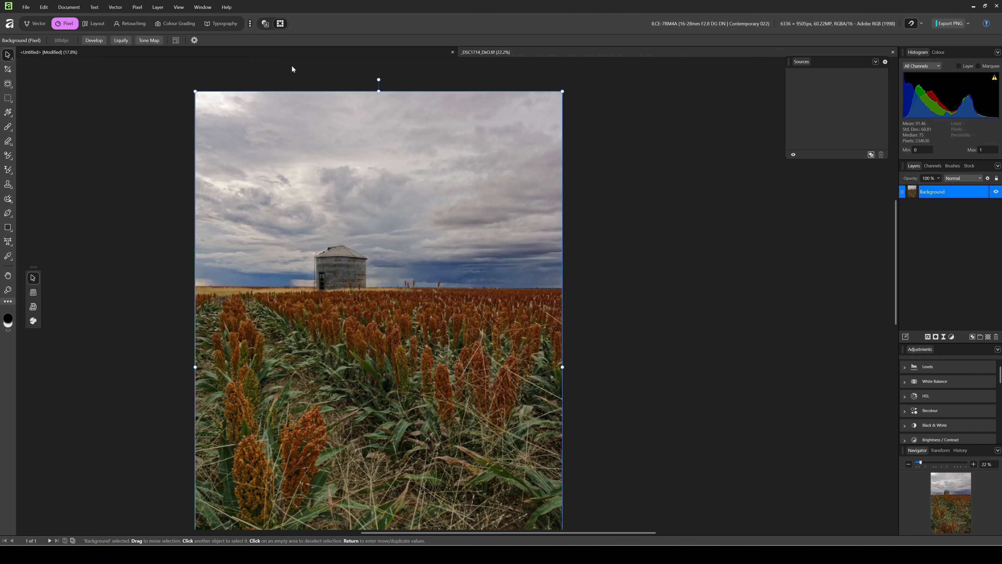
Paste the _DSC1714_DxO.tif image into the untitled focus merge document as a layer above the merged image, and close the Sources panel.
{"action": "left_click", "coordinate": [263, 54]}
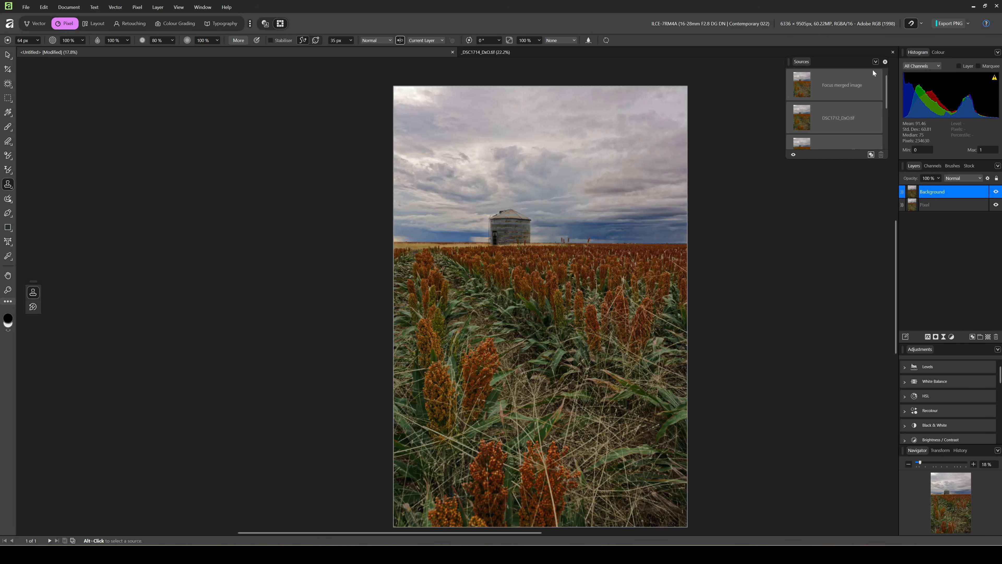
{"action": "left_click", "coordinate": [885, 61]}
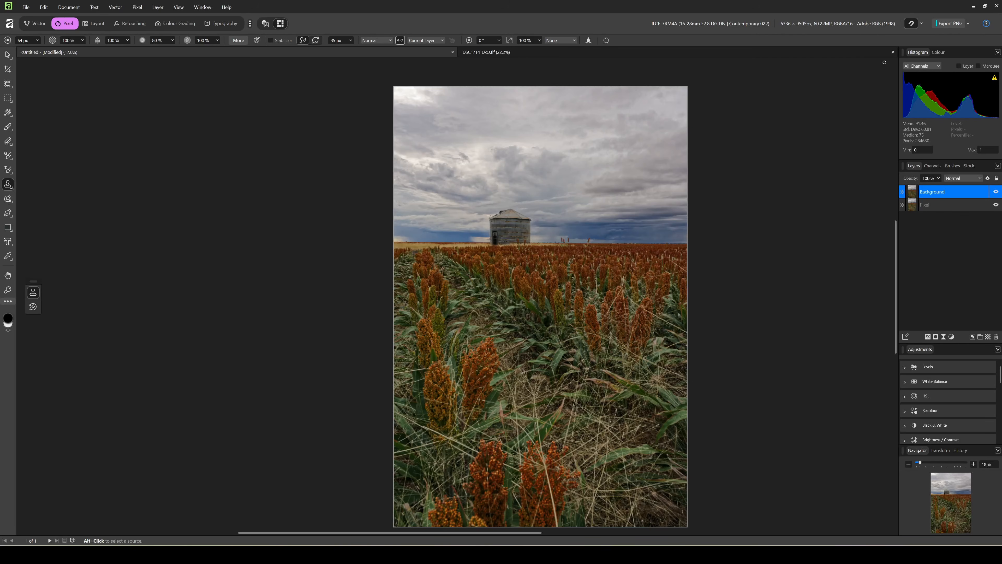
Add a black mask to the Background layer and draw a white-to-black linear gradient on it from just above the horizon down into the sorghum.
{"action": "left_click", "coordinate": [936, 337]}
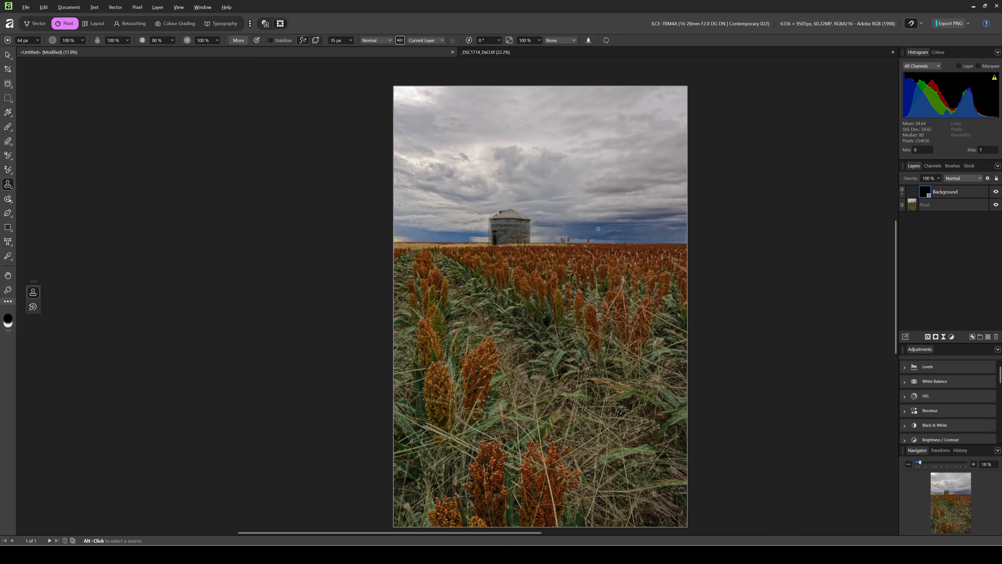
{"action": "key", "text": "g"}
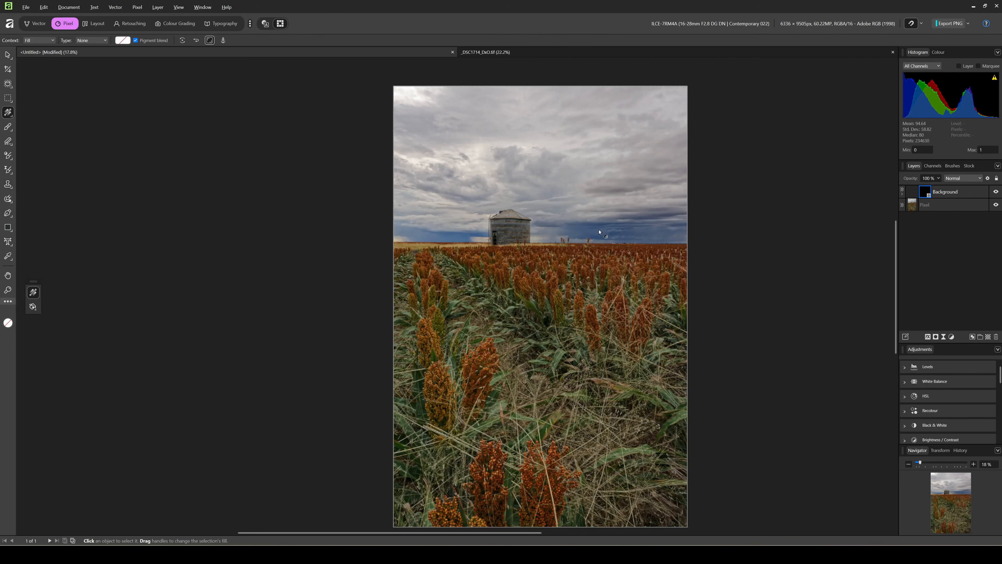
{"action": "left_click_drag", "start_coordinate": [611, 231], "coordinate": [587, 334]}
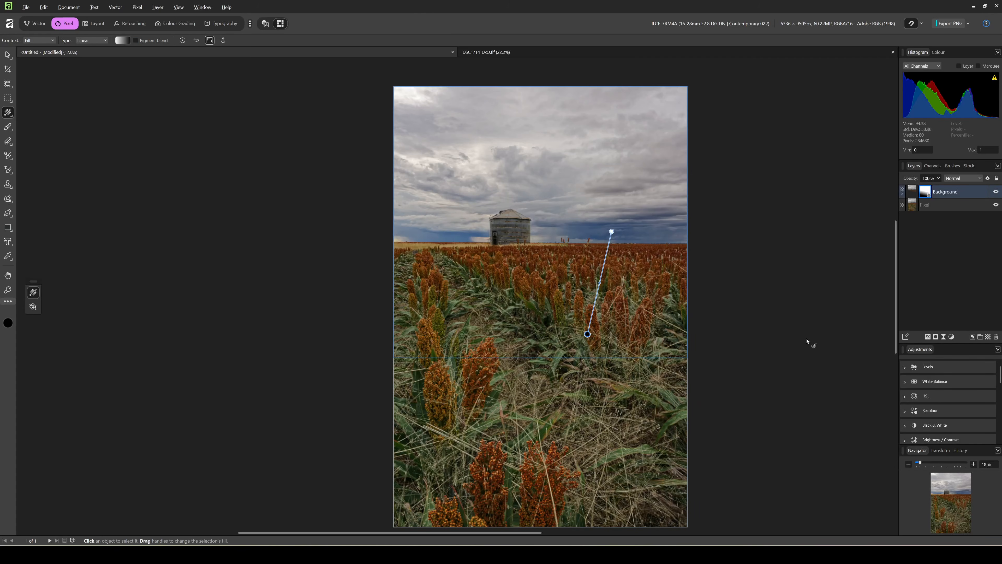
Inspect the masked blend up close across the sorghum rows, the silo and the horizon.
{"action": "scroll", "coordinate": [566, 386], "scroll_direction": "up", "scroll_amount": 5}
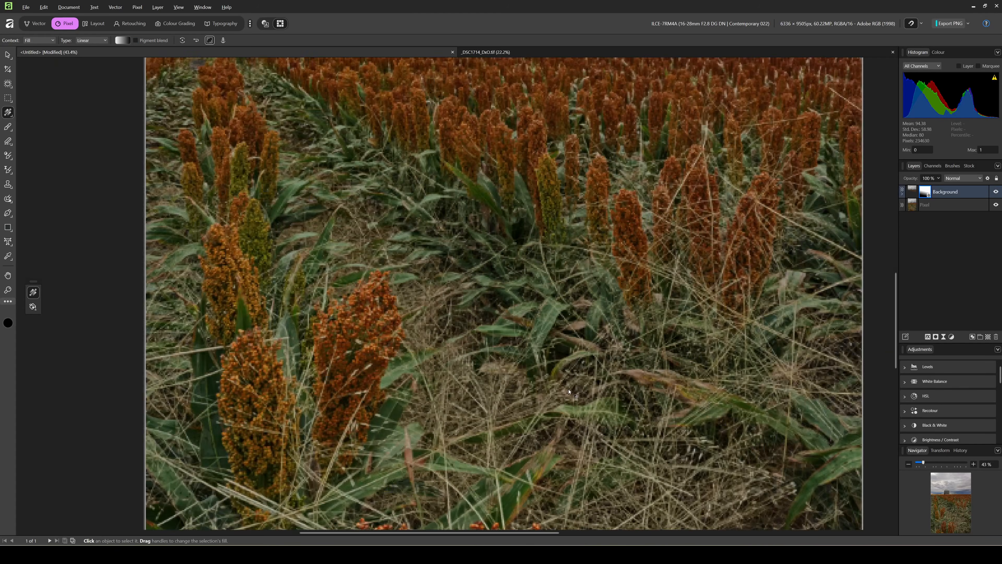
{"action": "left_click_drag", "start_coordinate": [524, 141], "coordinate": [546, 212]}
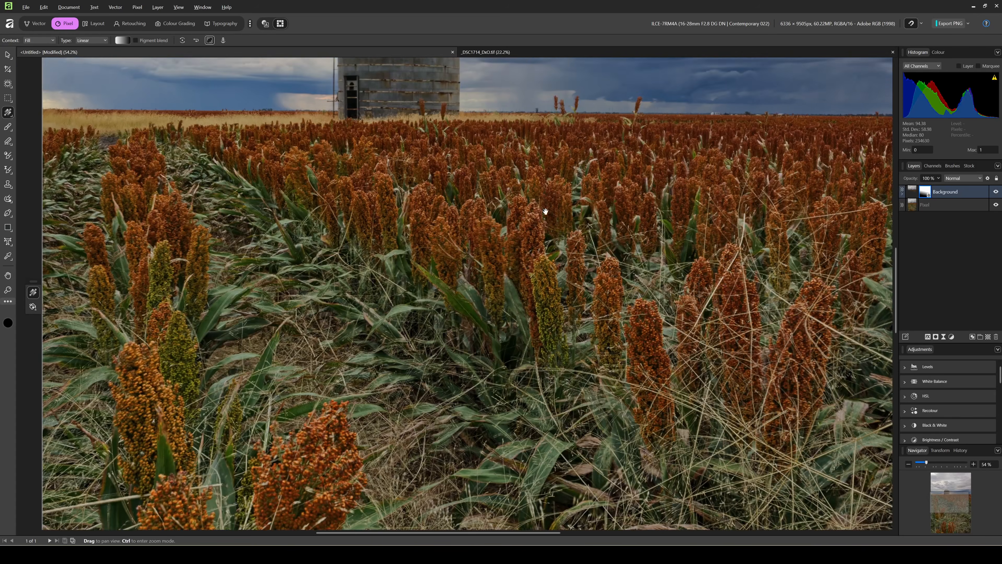
{"action": "left_click_drag", "start_coordinate": [568, 155], "coordinate": [704, 248]}
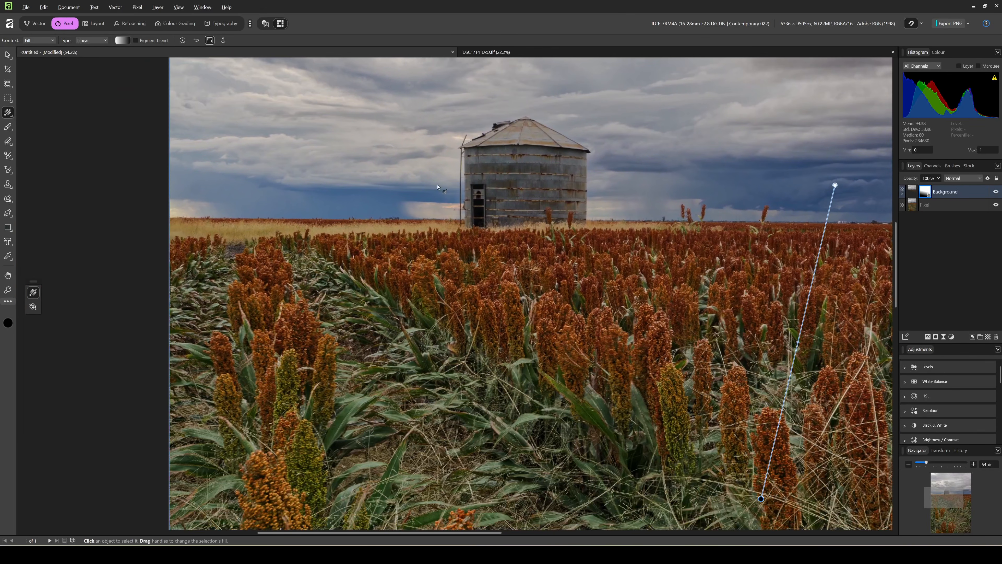
{"action": "left_click_drag", "start_coordinate": [526, 282], "coordinate": [221, 262]}
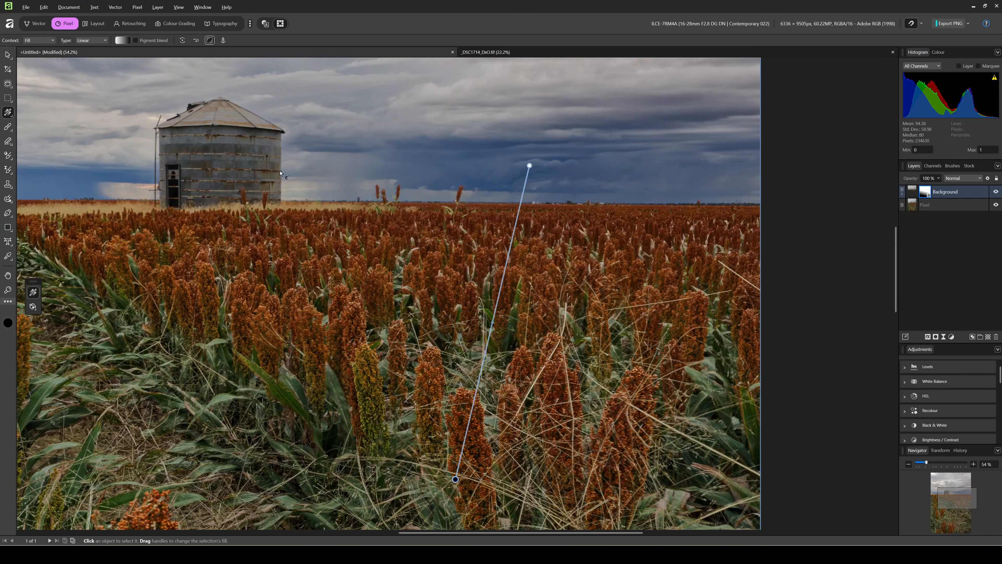
{"action": "scroll", "coordinate": [772, 326], "scroll_direction": "down", "scroll_amount": 5}
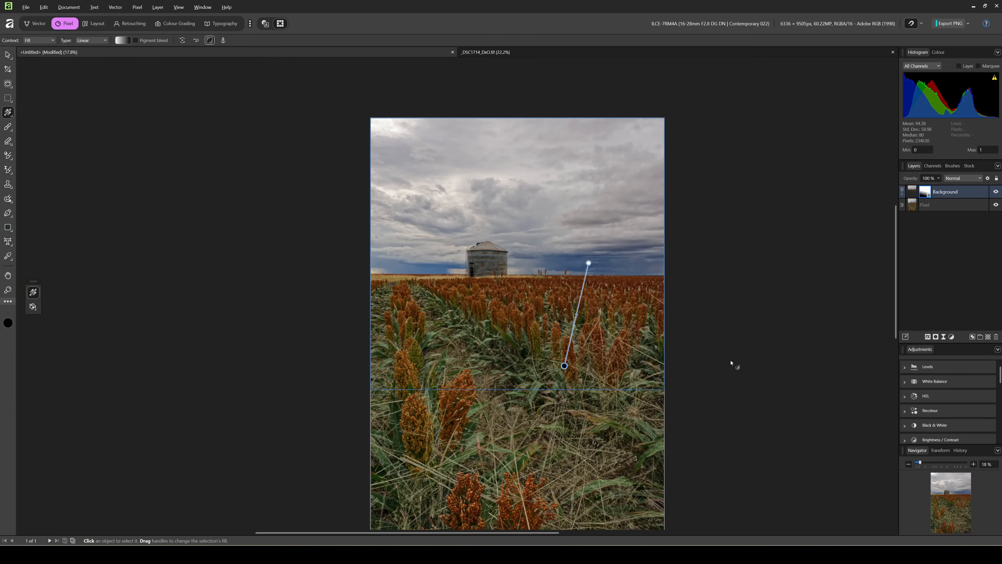
Merge the visible layers into a new pixel layer above the masked Background layer and fit the image to the window.
{"action": "left_click", "coordinate": [955, 206]}
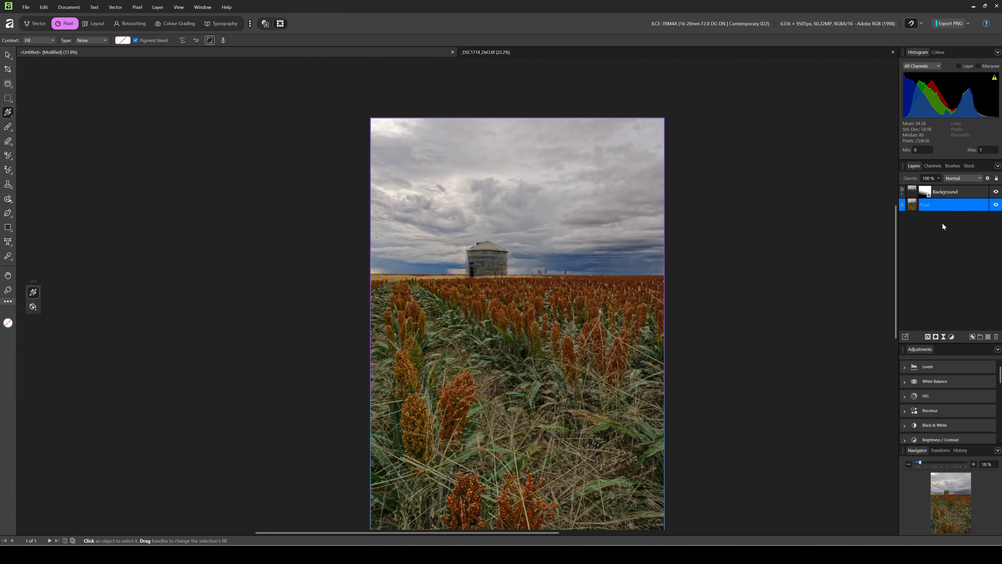
{"action": "left_click", "coordinate": [956, 192]}
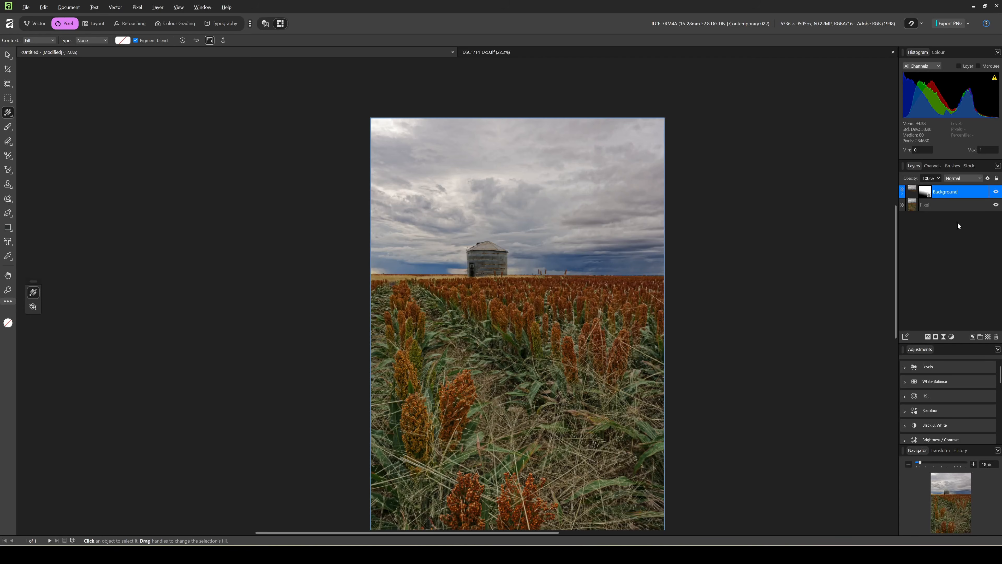
{"action": "key", "text": "ctrl+shift+alt+e"}
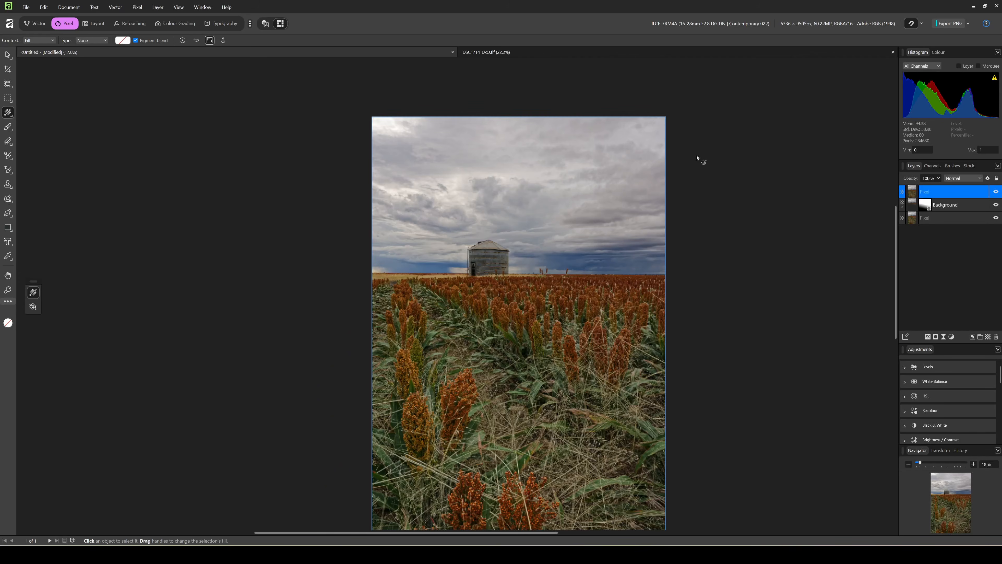
{"action": "key", "text": "ctrl+0"}
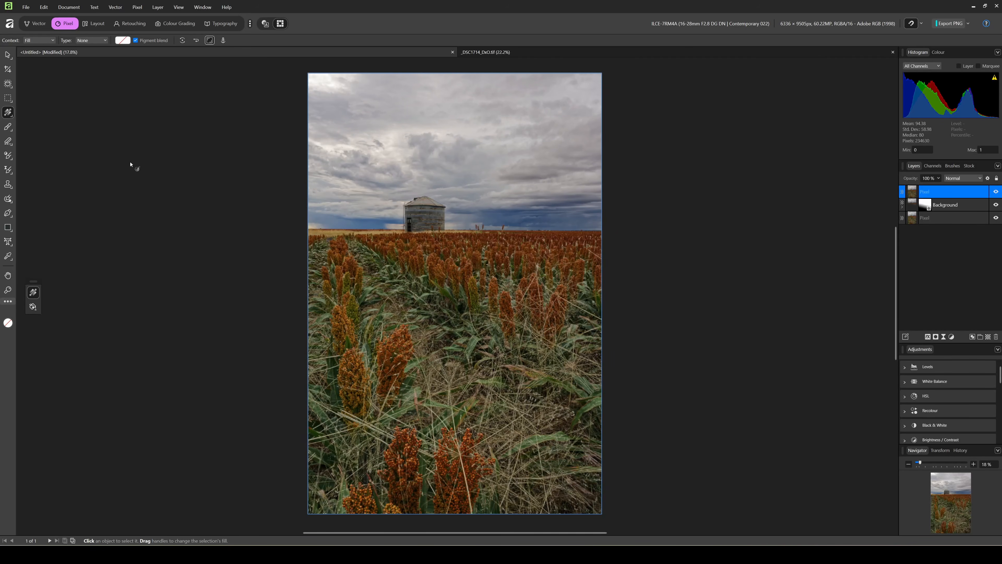
{"action": "key", "text": "z"}
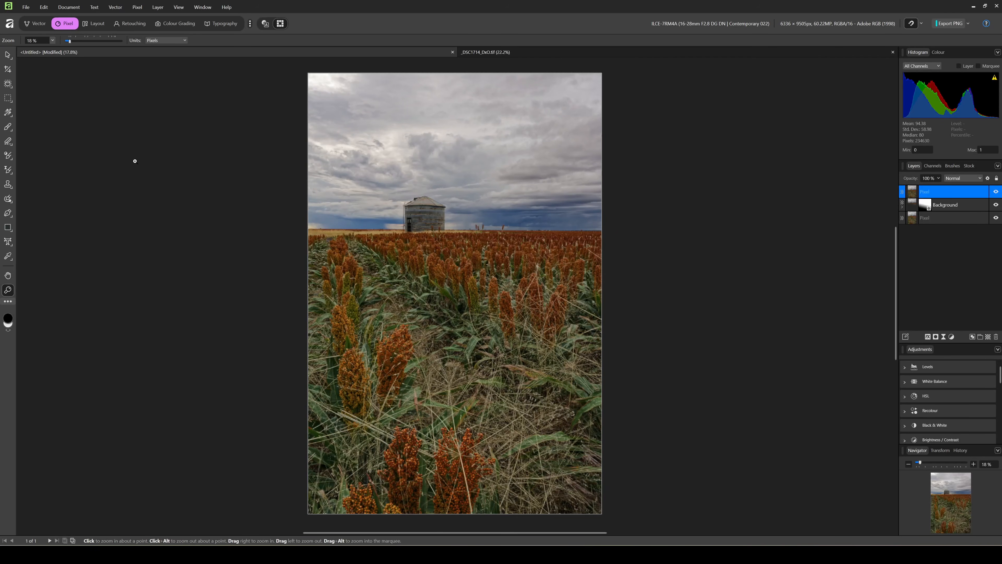
Open the merged pixel layer in the Nik 8 Color Efex plugin.
{"action": "left_click", "coordinate": [138, 8]}
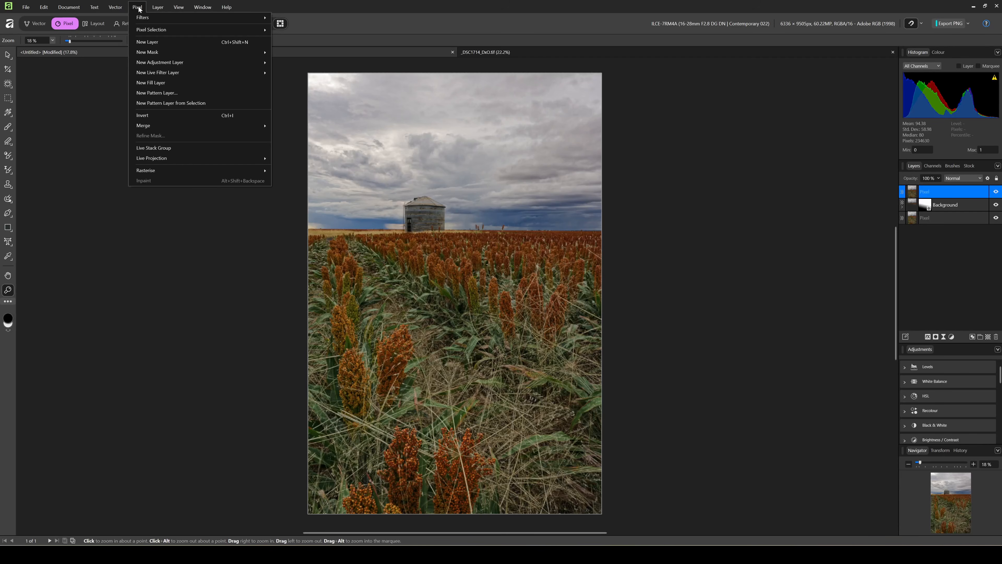
{"action": "mouse_move", "coordinate": [144, 19]}
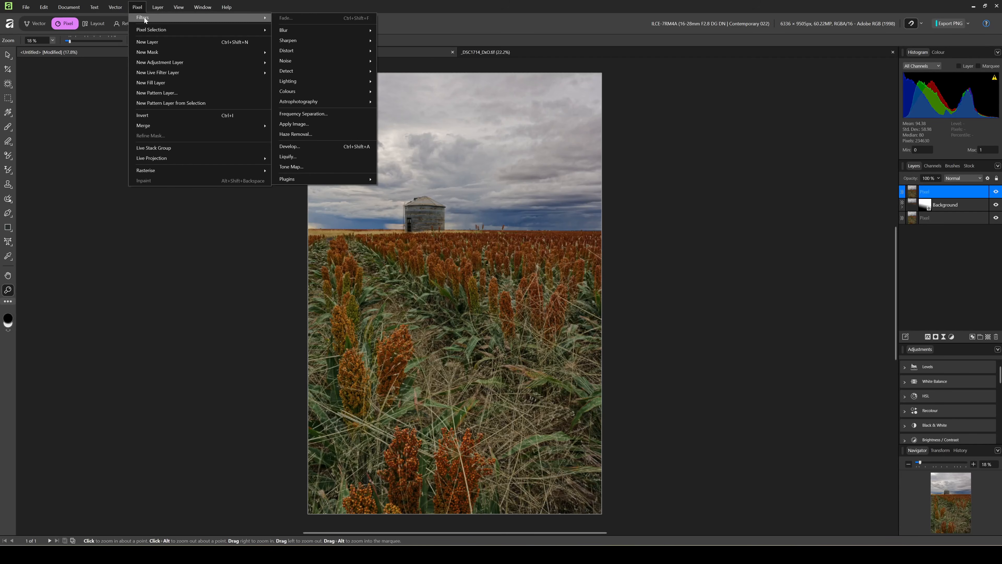
{"action": "mouse_move", "coordinate": [348, 179]}
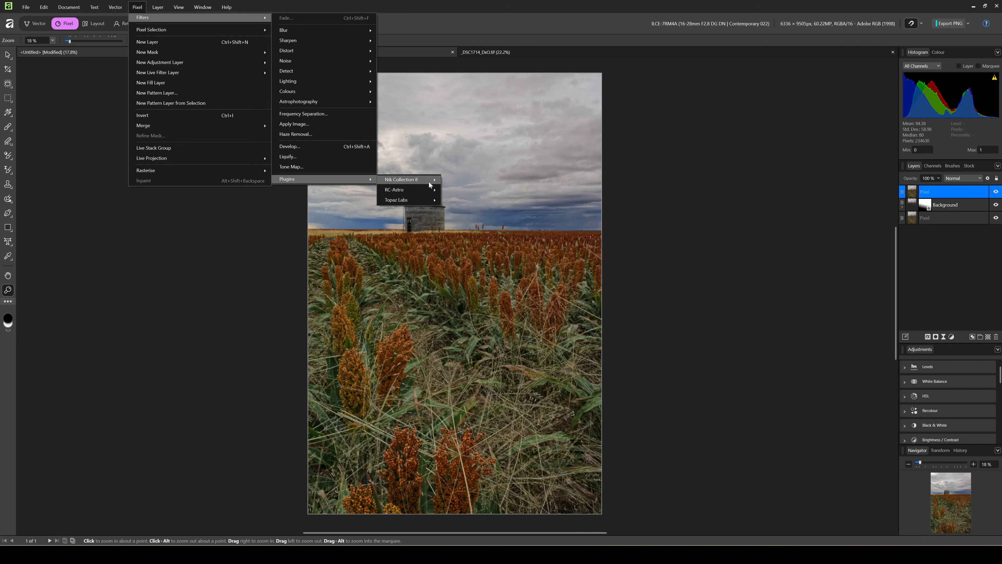
{"action": "mouse_move", "coordinate": [431, 182]}
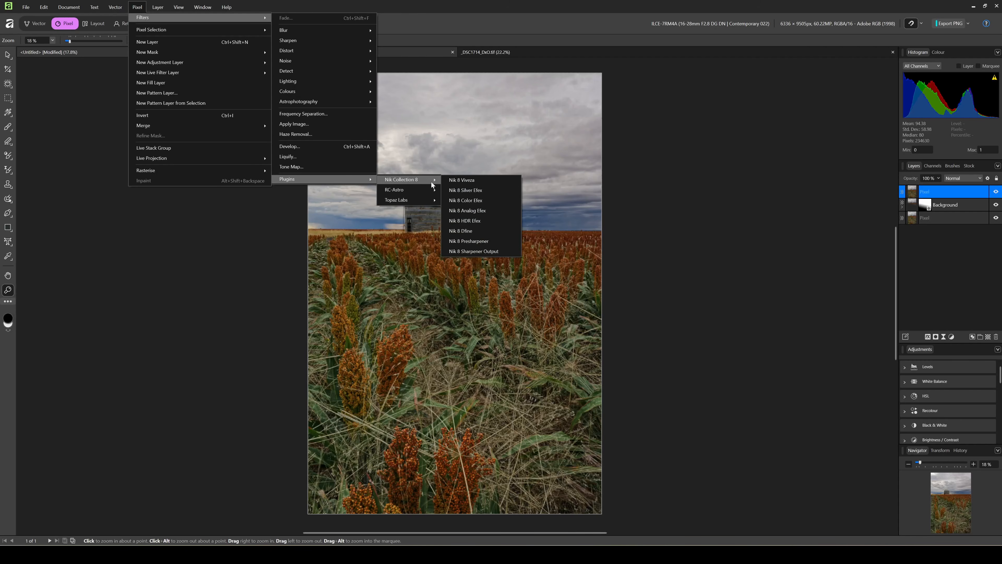
{"action": "left_click", "coordinate": [501, 200]}
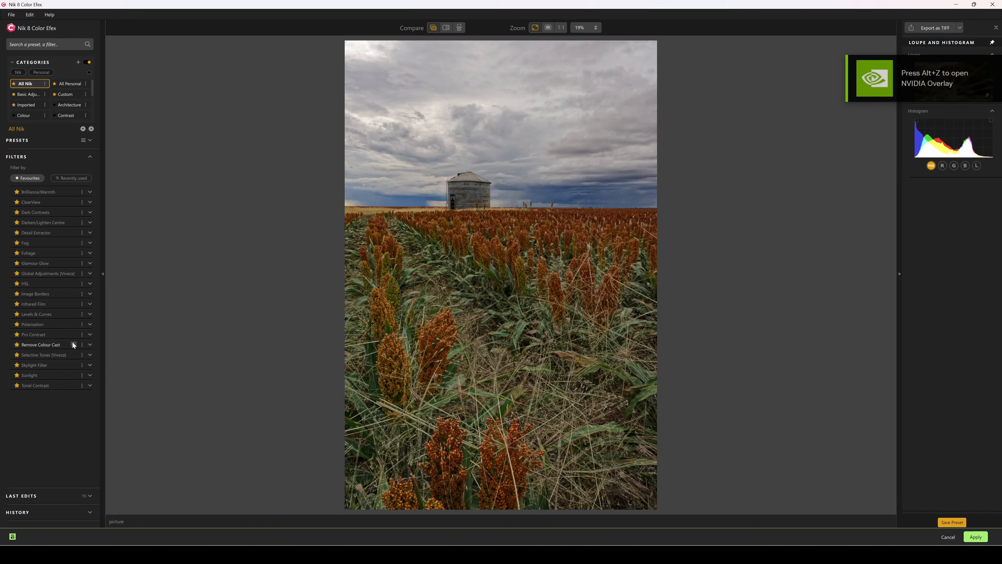
Add the Pro Contrast filter and set its Dynamic Contrast to 35%.
{"action": "left_click", "coordinate": [74, 334]}
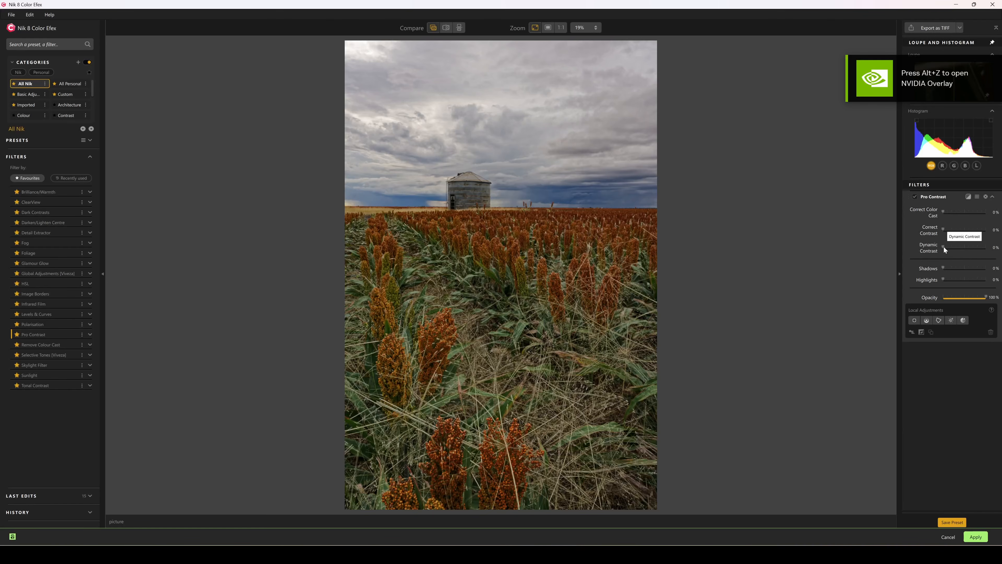
{"action": "left_click_drag", "start_coordinate": [943, 247], "coordinate": [959, 245]}
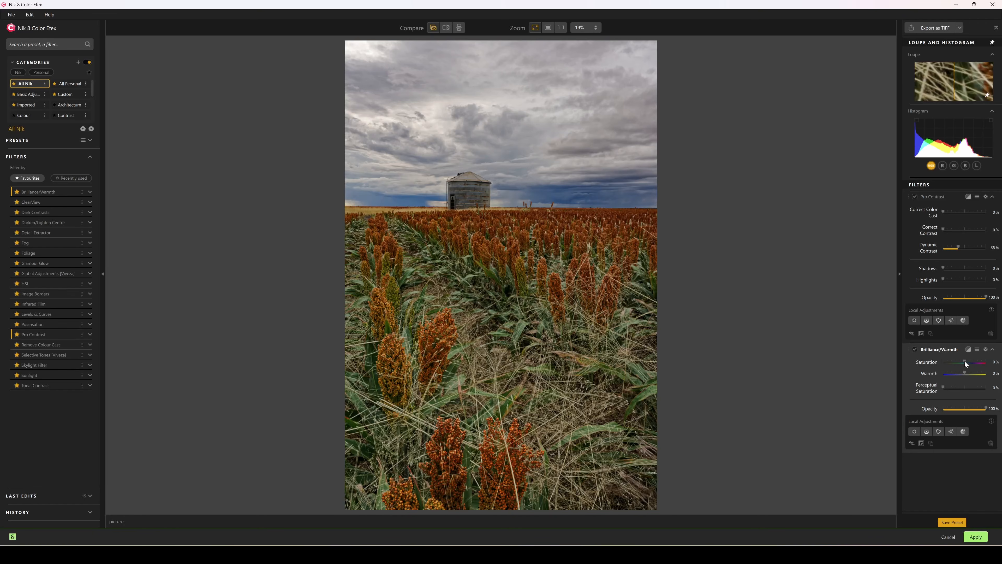
Add the Brilliance/Warmth filter with Saturation 17% and Warmth 9%, and compare the photo before and after.
{"action": "left_click_drag", "start_coordinate": [967, 362], "coordinate": [968, 363]}
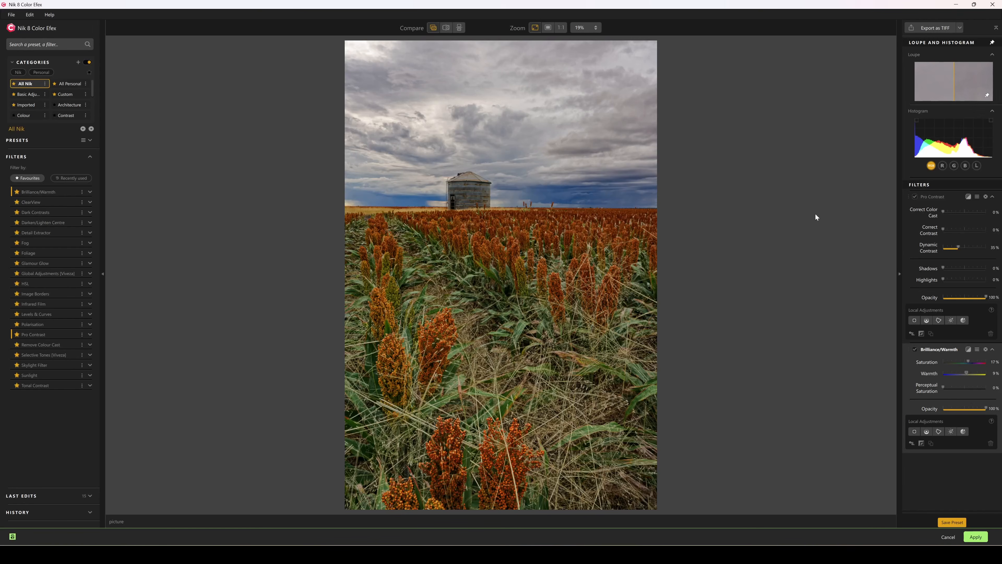
{"action": "left_click", "coordinate": [433, 29]}
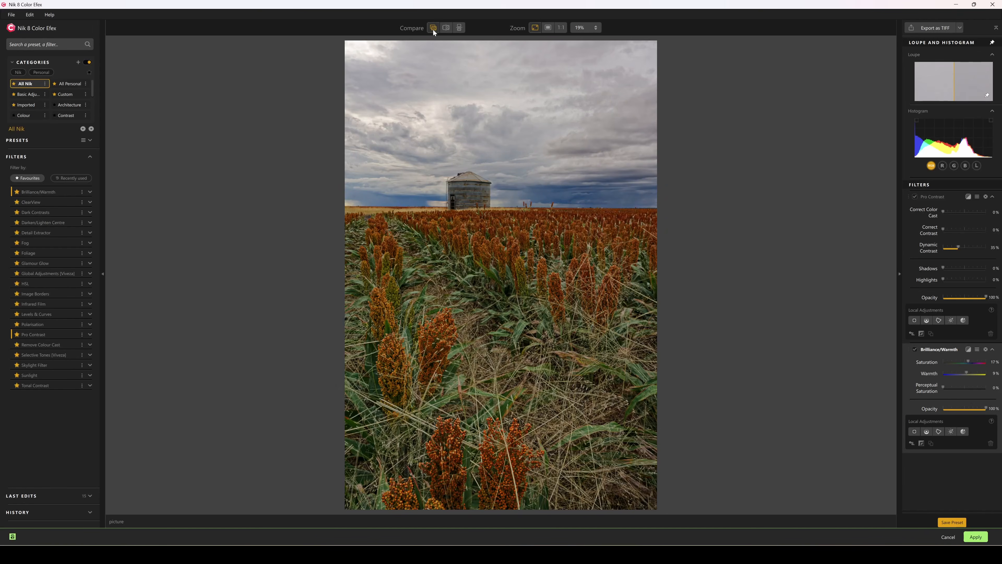
{"action": "left_click", "coordinate": [433, 29]}
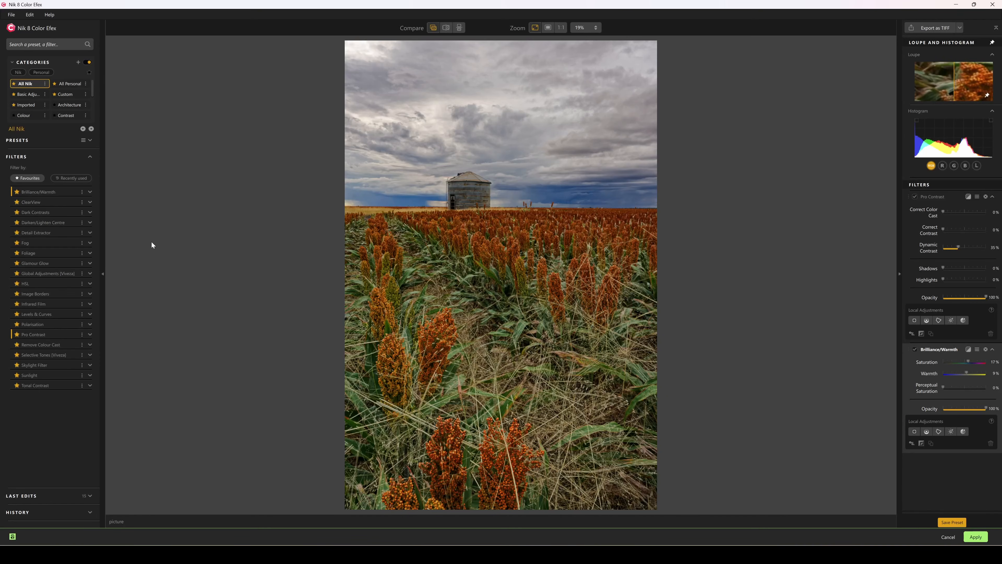
Add the Darken/Lighten Centre filter to the photo.
{"action": "left_click", "coordinate": [74, 223]}
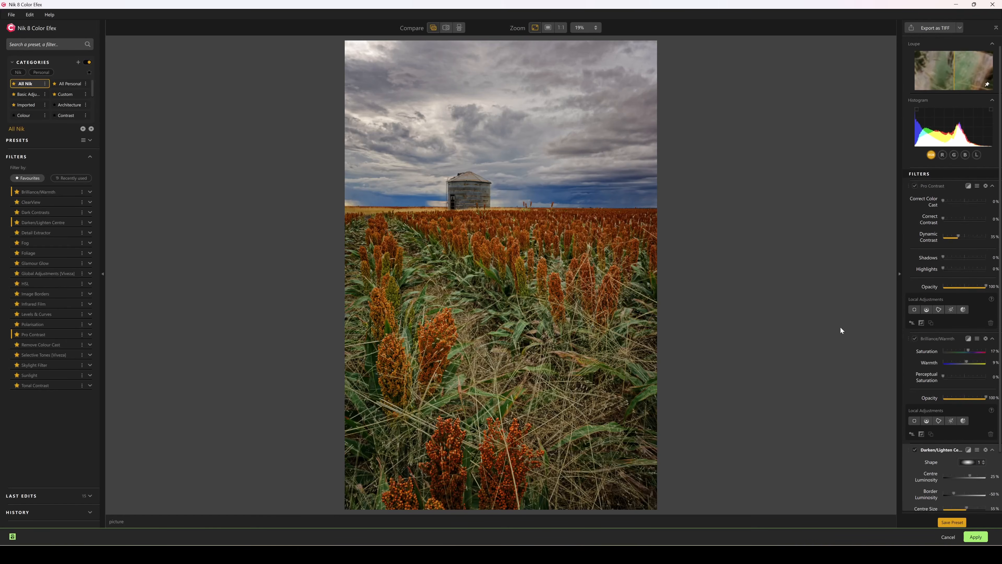
Set the Darken/Lighten Centre filter to shape 2 with Centre Luminosity 18% and Border Luminosity -30%.
{"action": "left_click", "coordinate": [972, 394]}
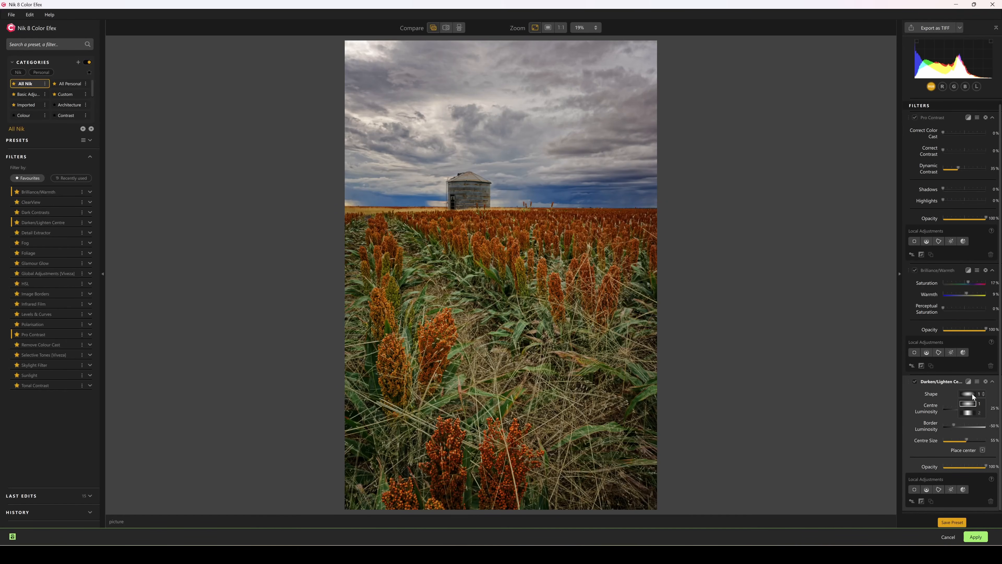
{"action": "left_click", "coordinate": [968, 414]}
{"action": "left_click_drag", "start_coordinate": [965, 408], "coordinate": [968, 408]}
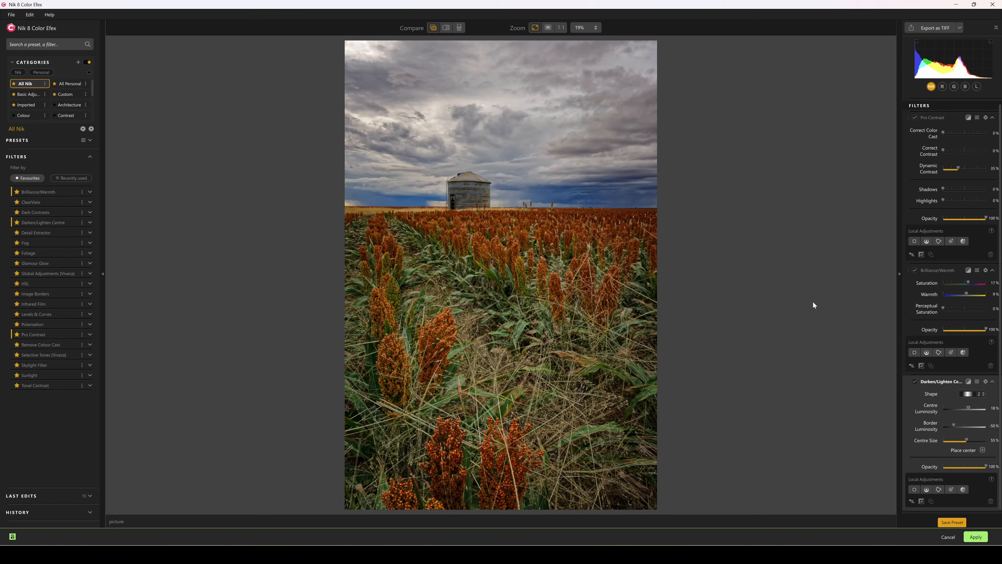
{"action": "left_click_drag", "start_coordinate": [954, 424], "coordinate": [958, 425]}
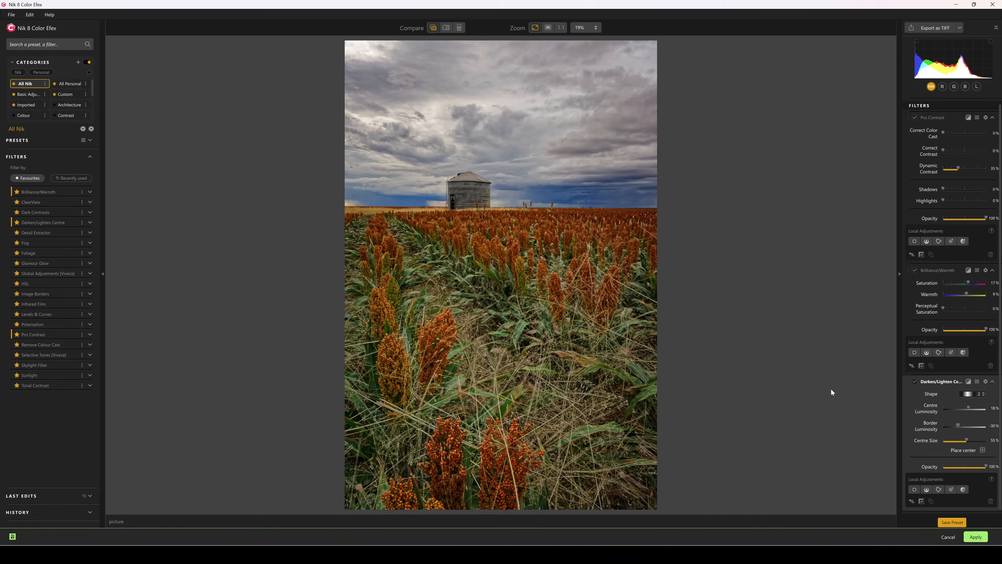
Compare the photo with and without the Darken/Lighten Centre effect, and apply the Color Efex edits to the image.
{"action": "left_click", "coordinate": [915, 381]}
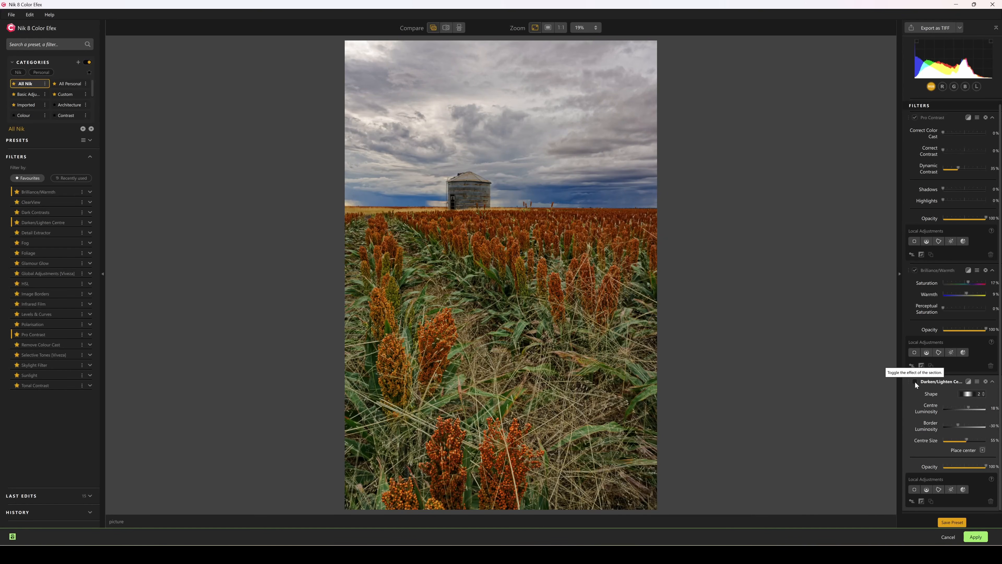
{"action": "left_click", "coordinate": [914, 382]}
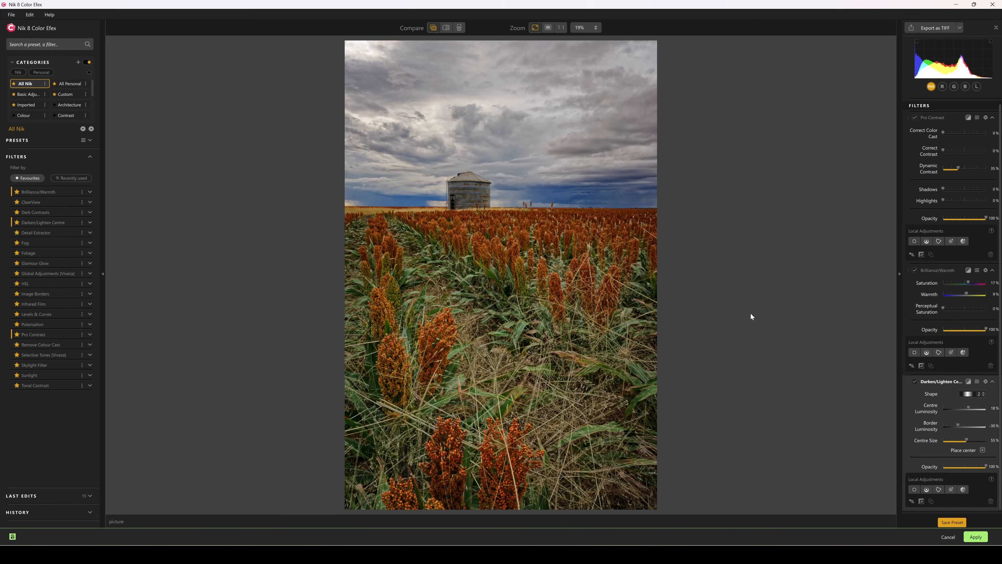
{"action": "left_click", "coordinate": [975, 536]}
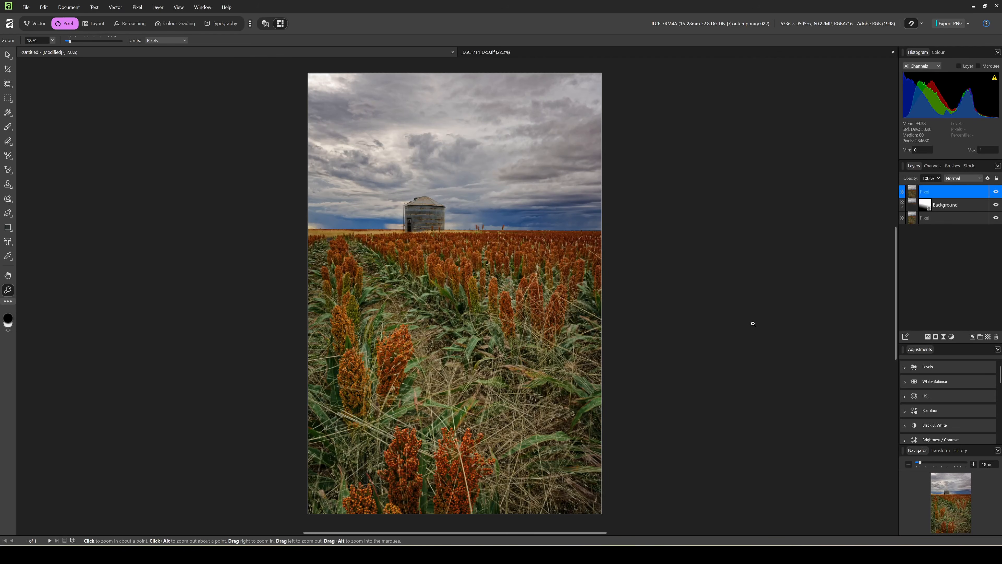
Add a merged copy of the visible image as a new top layer and apply a Gaussian Blur with a radius above 30 px.
{"action": "key", "text": "ctrl+shift+n"}
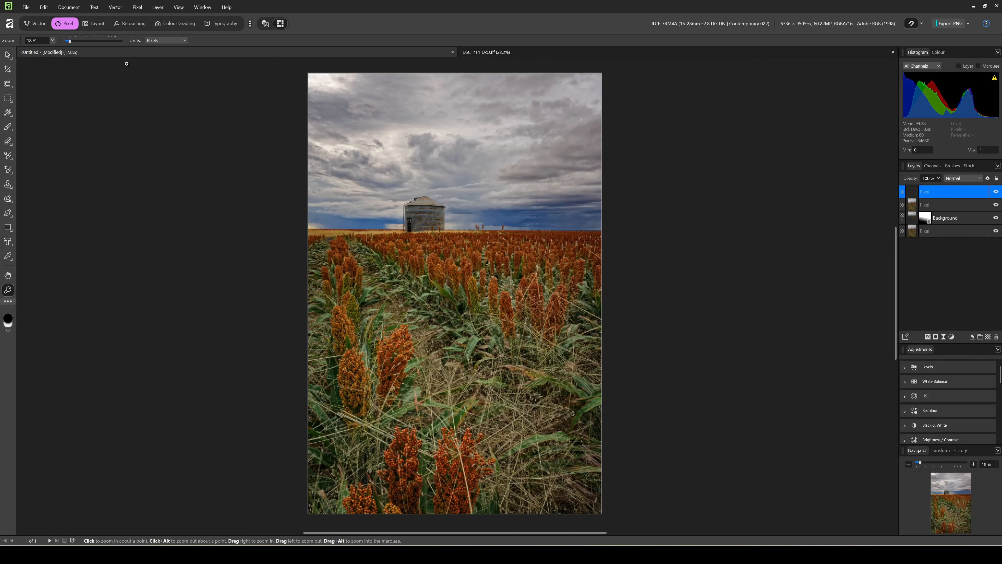
{"action": "left_click", "coordinate": [159, 8]}
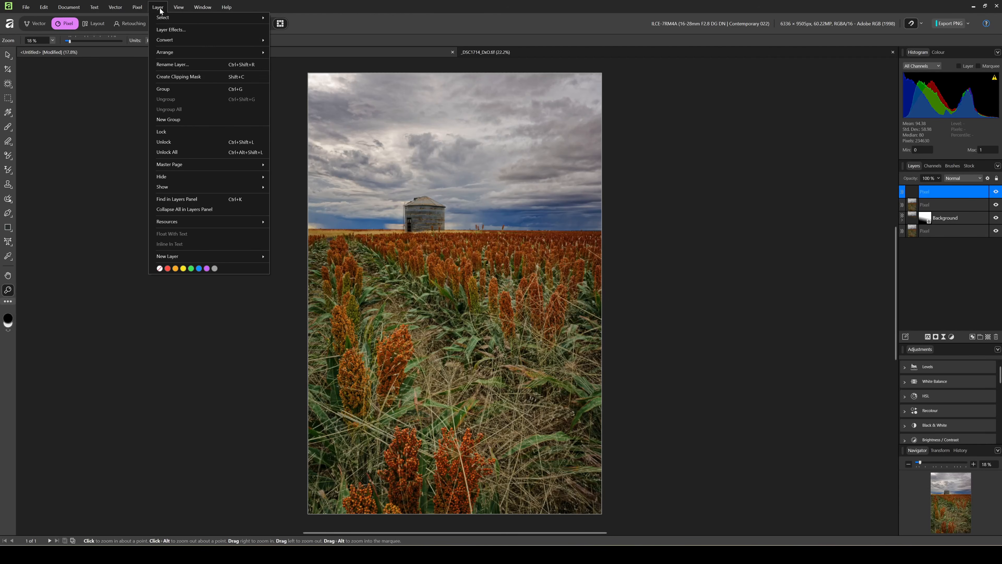
{"action": "mouse_move", "coordinate": [138, 9]}
{"action": "mouse_move", "coordinate": [252, 18]}
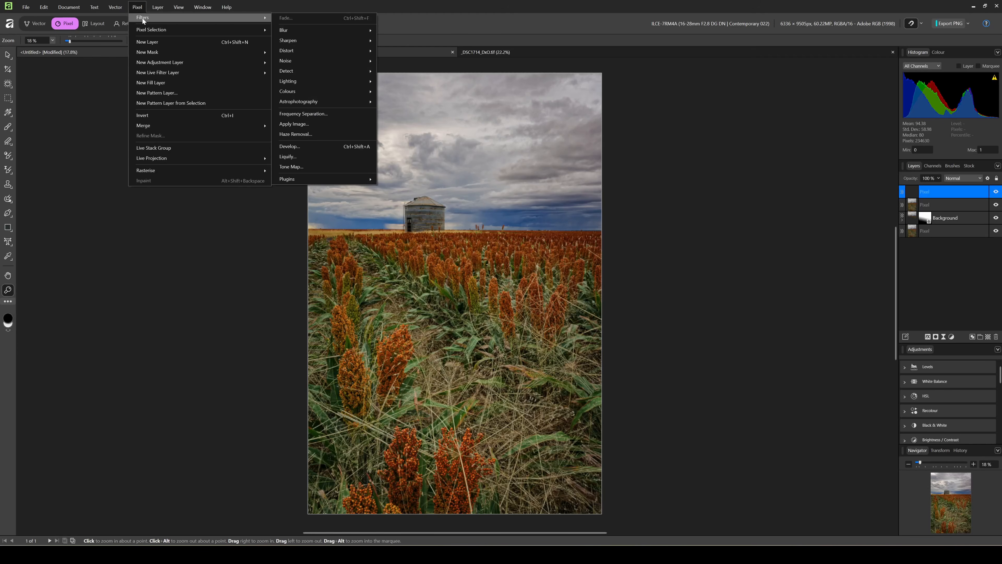
{"action": "mouse_move", "coordinate": [336, 33]}
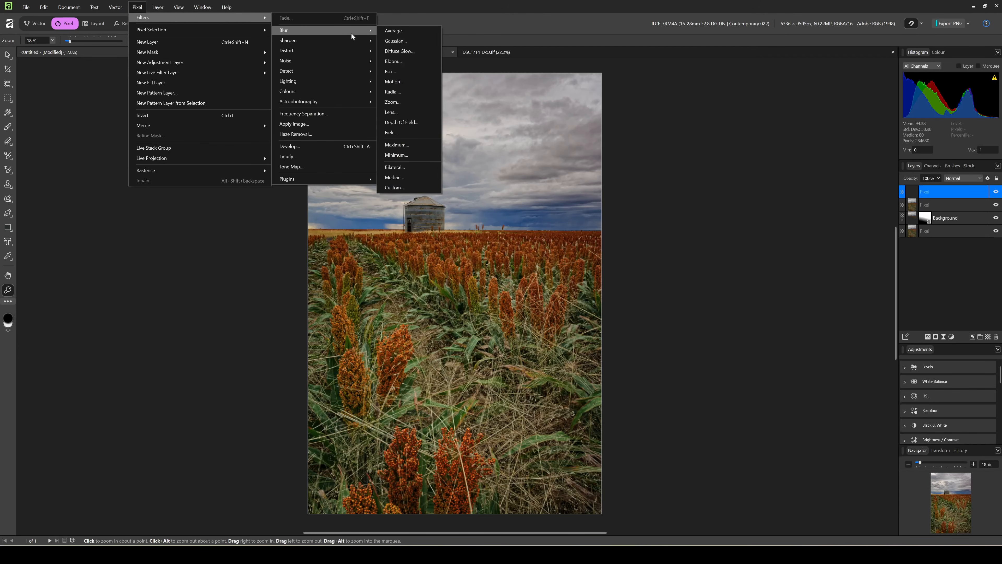
{"action": "left_click", "coordinate": [412, 43]}
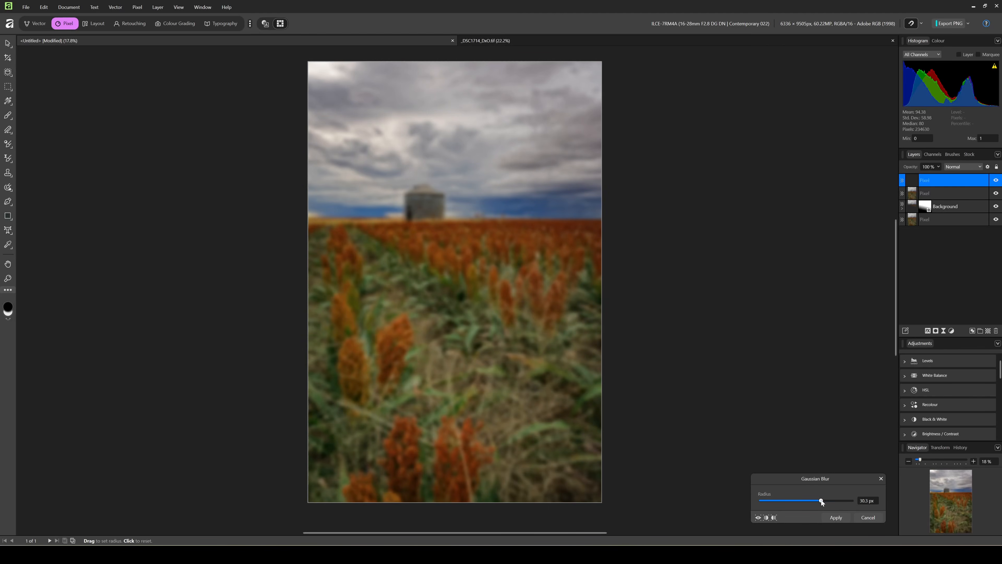
{"action": "left_click_drag", "start_coordinate": [827, 500], "coordinate": [828, 498]}
{"action": "left_click", "coordinate": [836, 518]}
{"action": "key", "text": "z"}
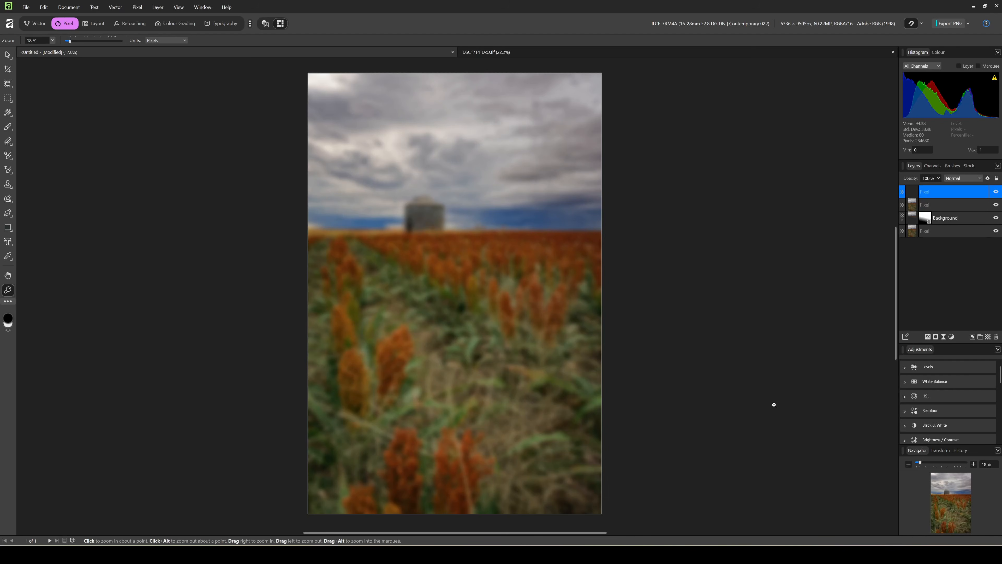
Add a Brightness/Contrast adjustment and nest it inside the blurred pixel layer.
{"action": "left_click", "coordinate": [952, 336]}
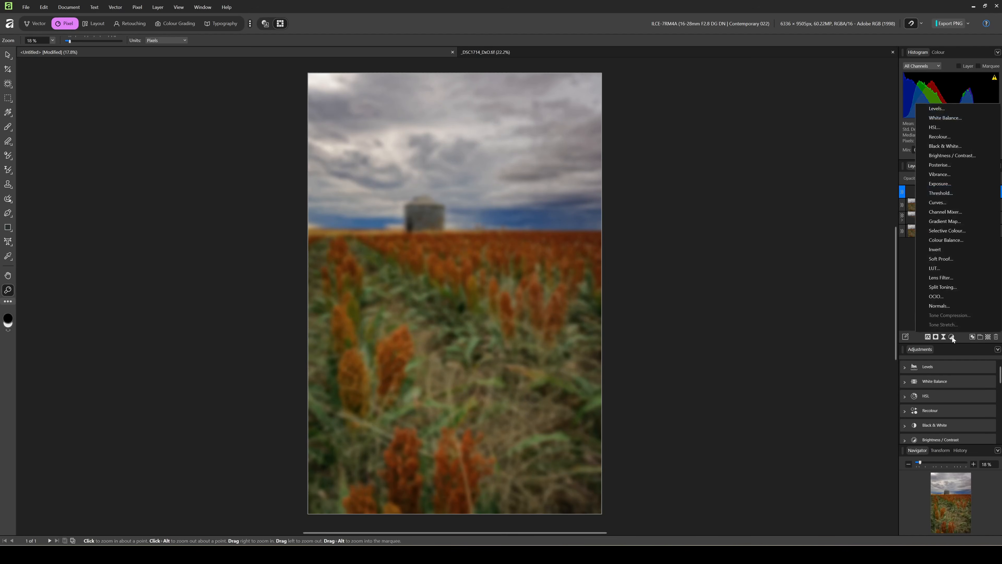
{"action": "left_click", "coordinate": [953, 155]}
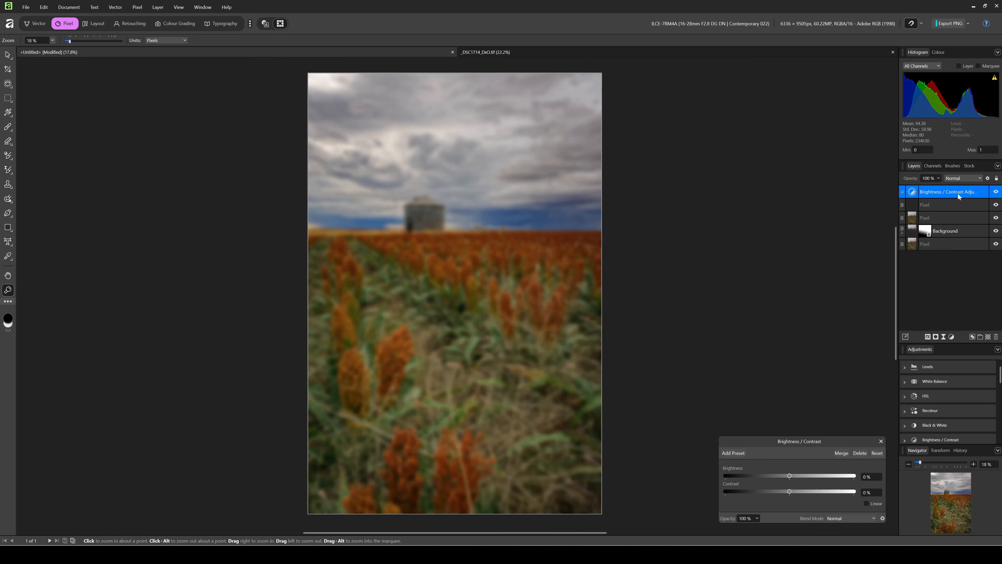
{"action": "left_click_drag", "start_coordinate": [968, 190], "coordinate": [965, 203]}
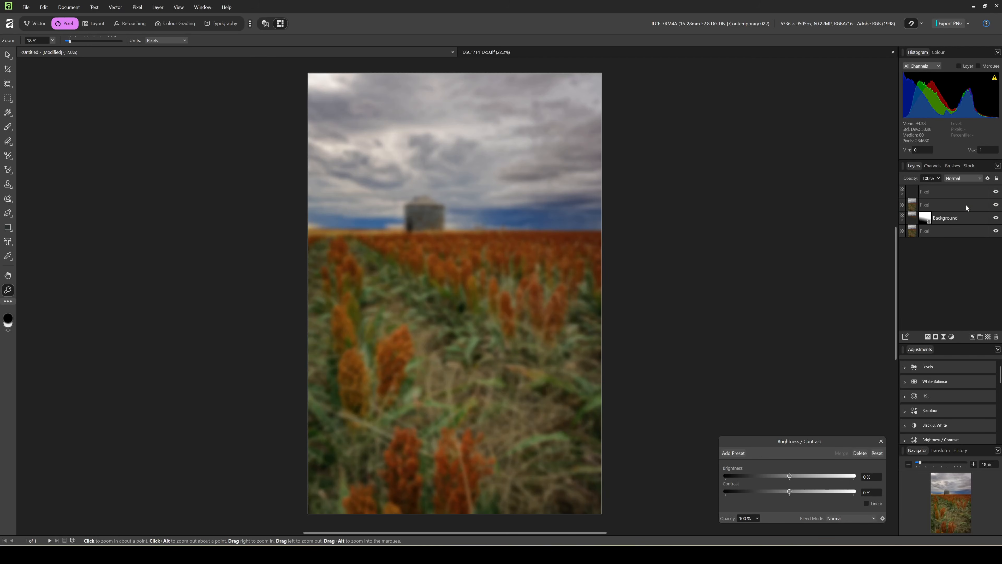
{"action": "left_click", "coordinate": [902, 194]}
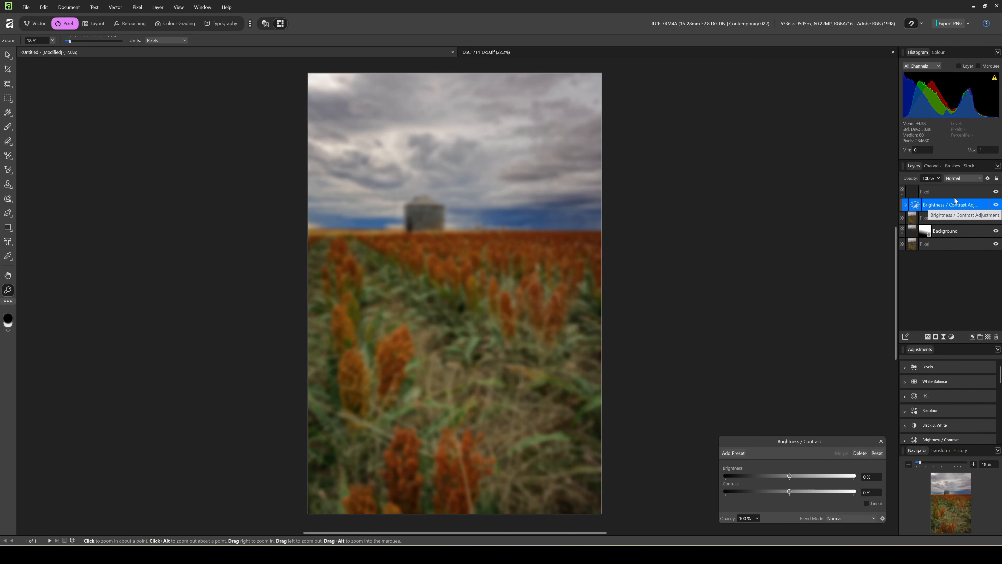
Set the nested Brightness/Contrast adjustment to Brightness 10% and Contrast 68%.
{"action": "left_click", "coordinate": [946, 194]}
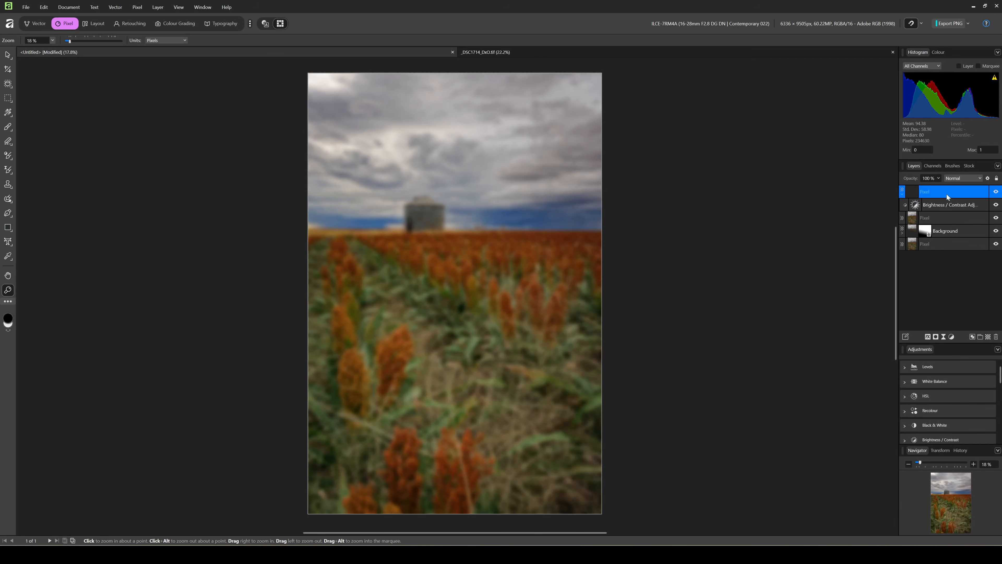
{"action": "left_click", "coordinate": [953, 204]}
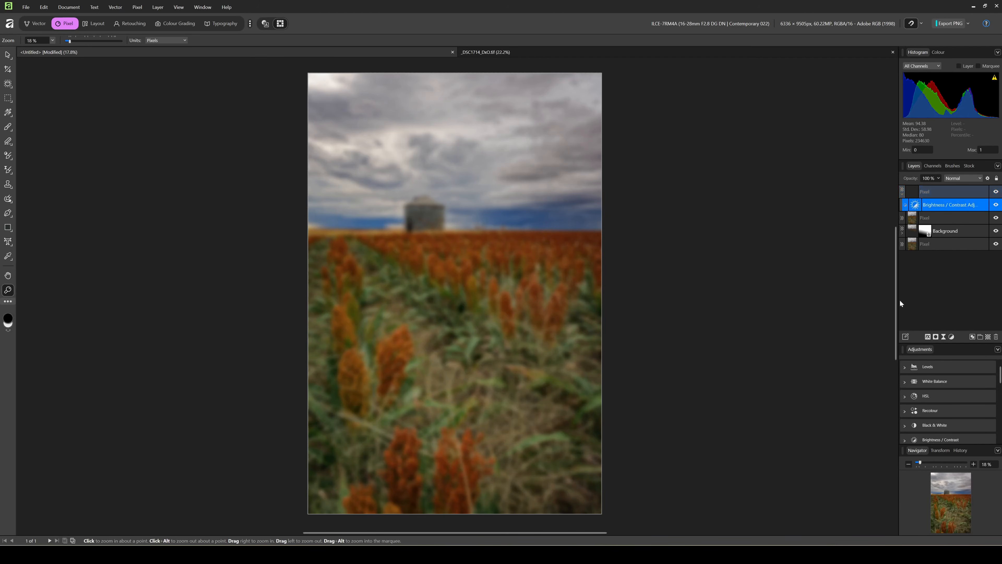
{"action": "double_click", "coordinate": [910, 201]}
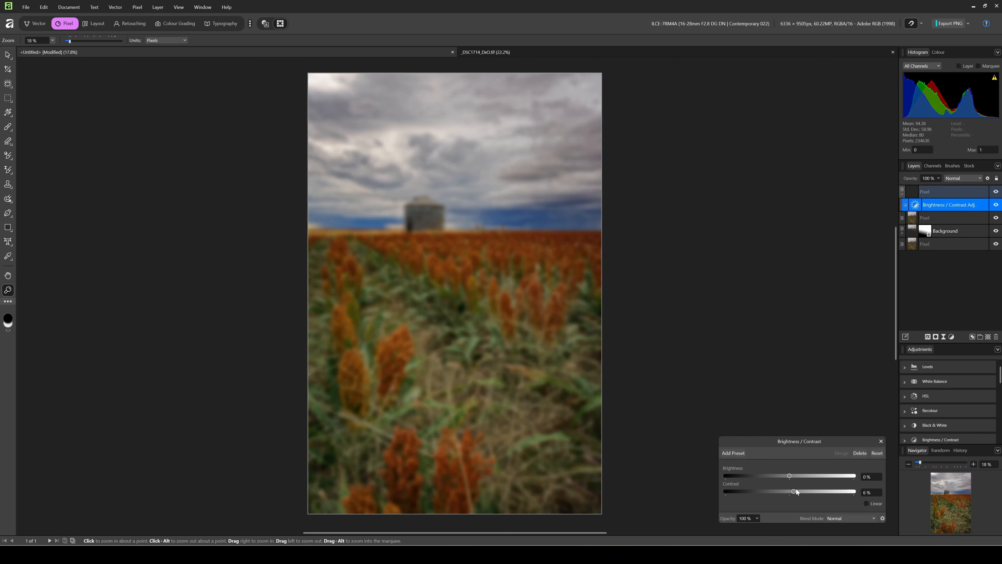
{"action": "mouse_move", "coordinate": [789, 491]}
{"action": "left_mouse_down"}
{"action": "mouse_move", "coordinate": [832, 490]}
{"action": "mouse_move", "coordinate": [795, 477]}
{"action": "left_mouse_up"}
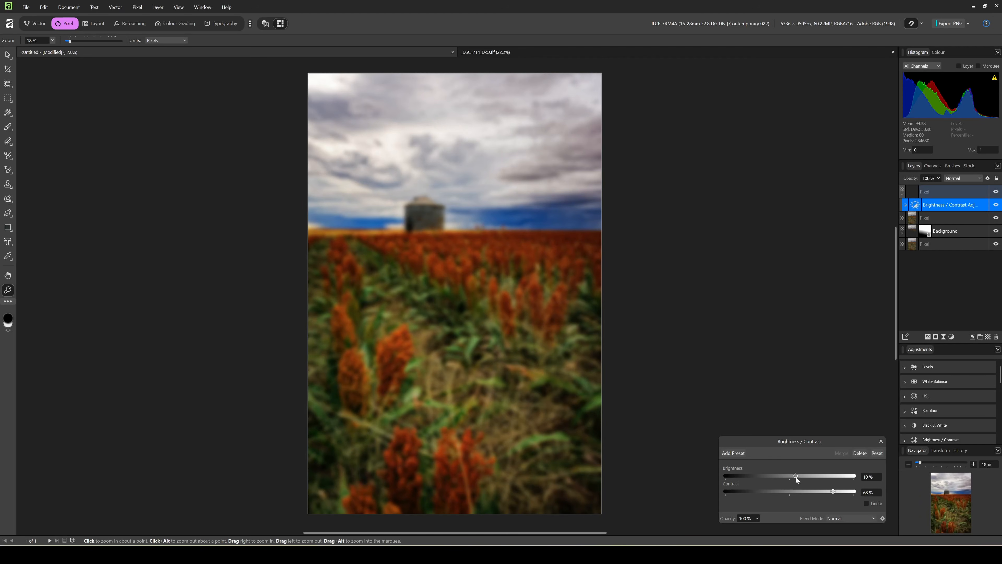
Lower the blurred pixel layer's opacity to 10%.
{"action": "left_click", "coordinate": [945, 191]}
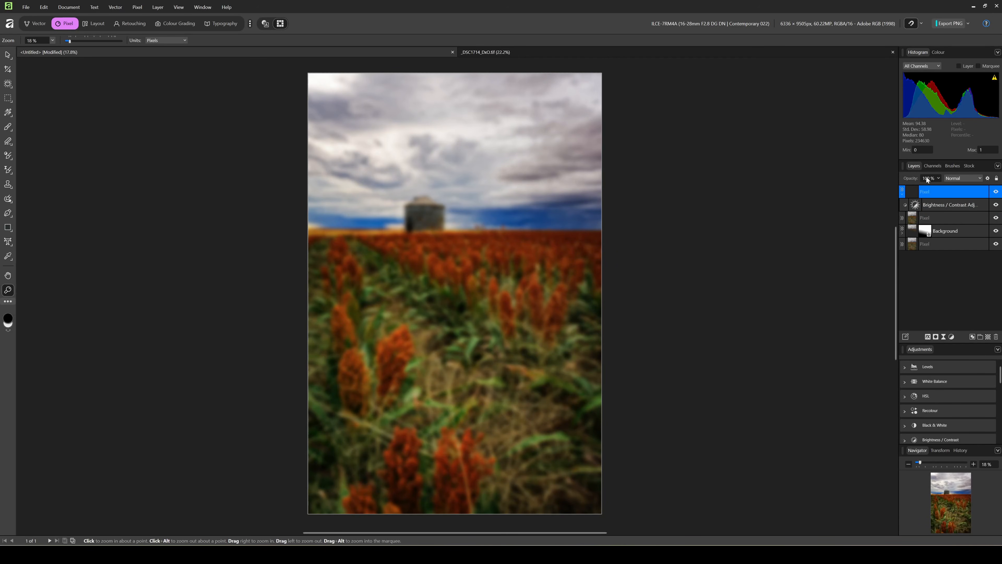
{"action": "left_click", "coordinate": [925, 179]}
{"action": "type", "text": "10"}
{"action": "key", "text": "Return"}
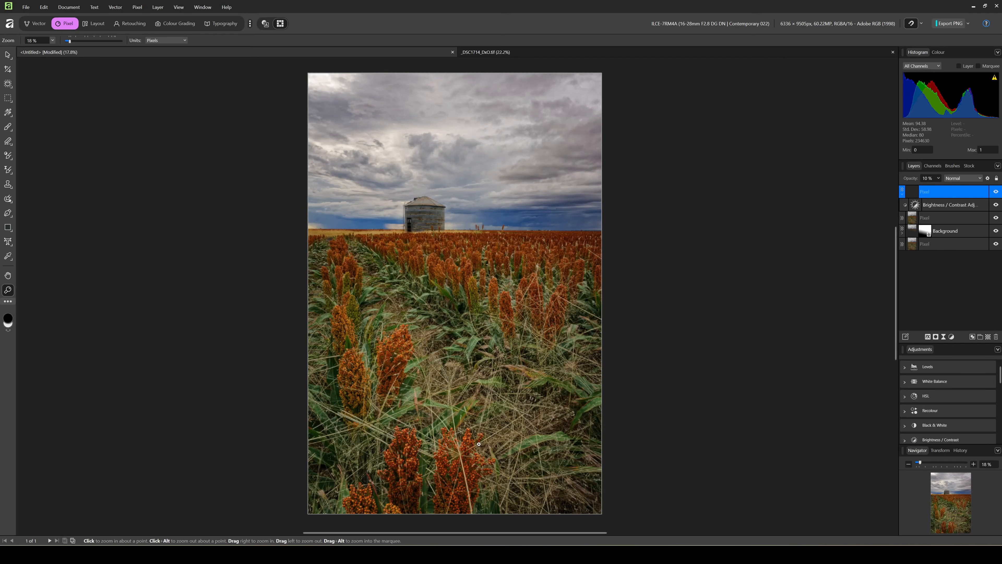
Compare the photo with and without the blurred glow layer, both close up and as a whole.
{"action": "left_click_drag", "start_coordinate": [478, 444], "coordinate": [846, 194]}
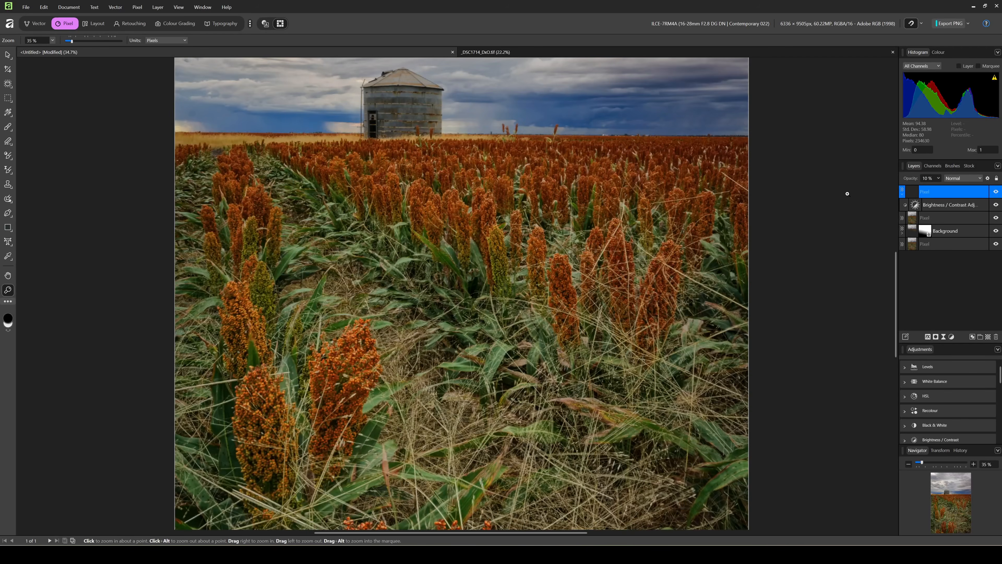
{"action": "left_click", "coordinate": [996, 194]}
{"action": "scroll", "coordinate": [552, 367], "scroll_direction": "down", "scroll_amount": 5}
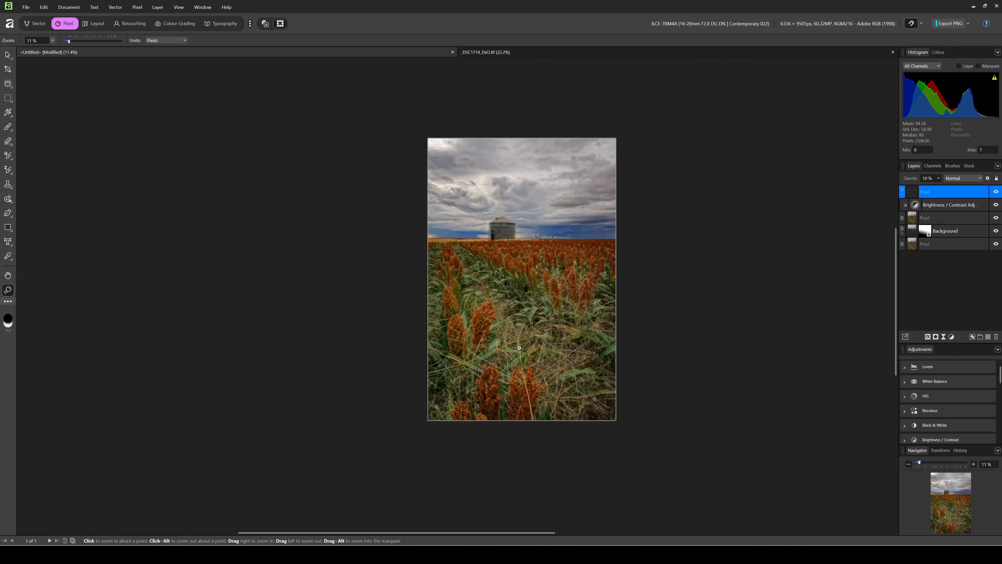
{"action": "scroll", "coordinate": [526, 347], "scroll_direction": "up", "scroll_amount": 2}
{"action": "scroll", "coordinate": [574, 221], "scroll_direction": "up", "scroll_amount": 1}
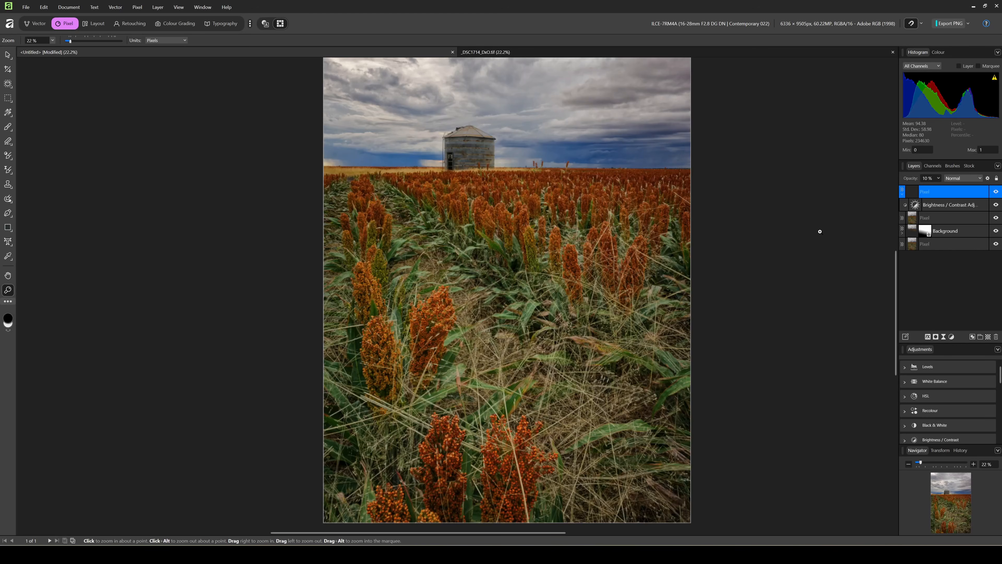
{"action": "scroll", "coordinate": [774, 244], "scroll_direction": "down", "scroll_amount": 1}
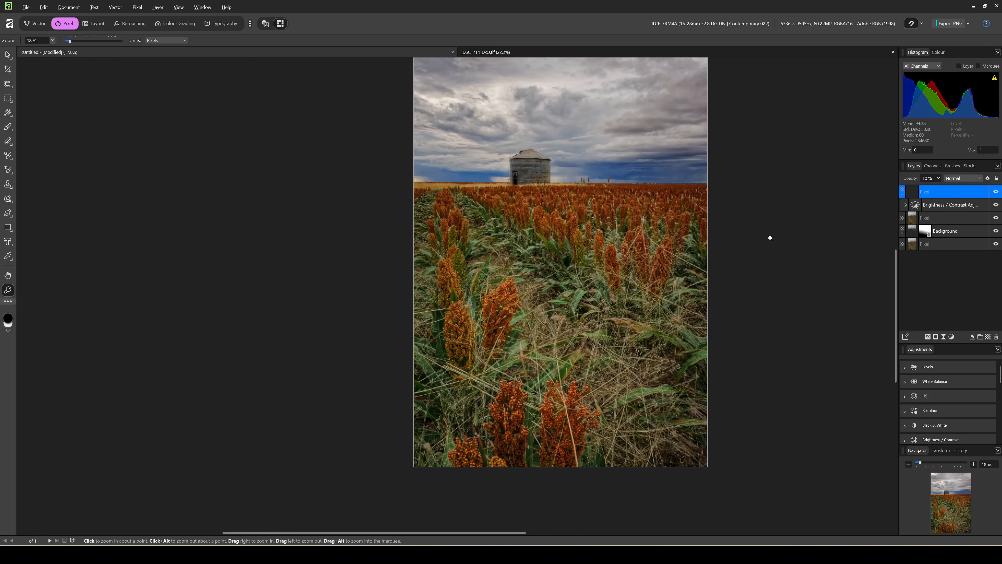
Add a merged copy of the visible image on top and merge all the layers into one pixel layer.
{"action": "key", "text": "ctrl+shift+n"}
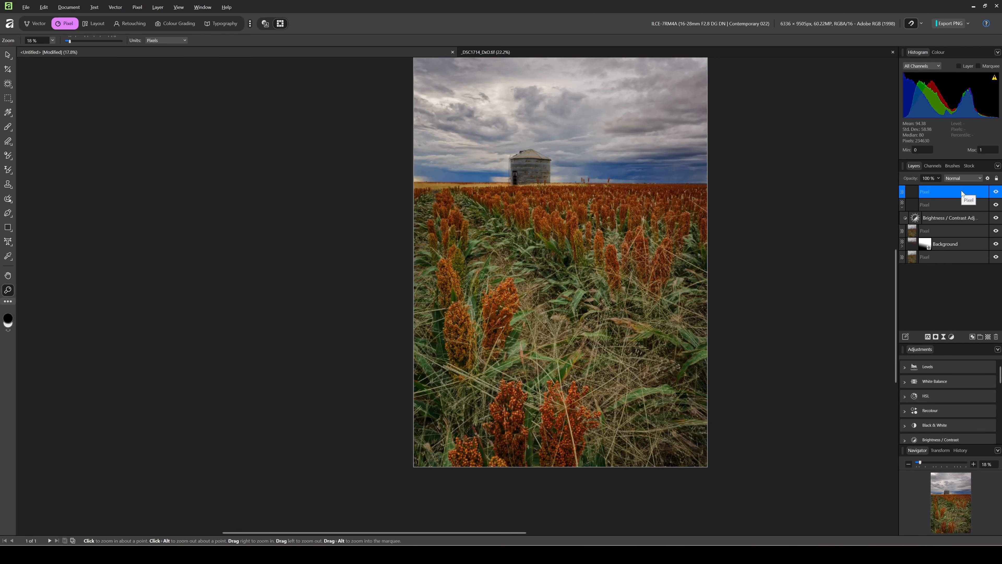
{"action": "left_click", "coordinate": [960, 260], "text": "shift"}
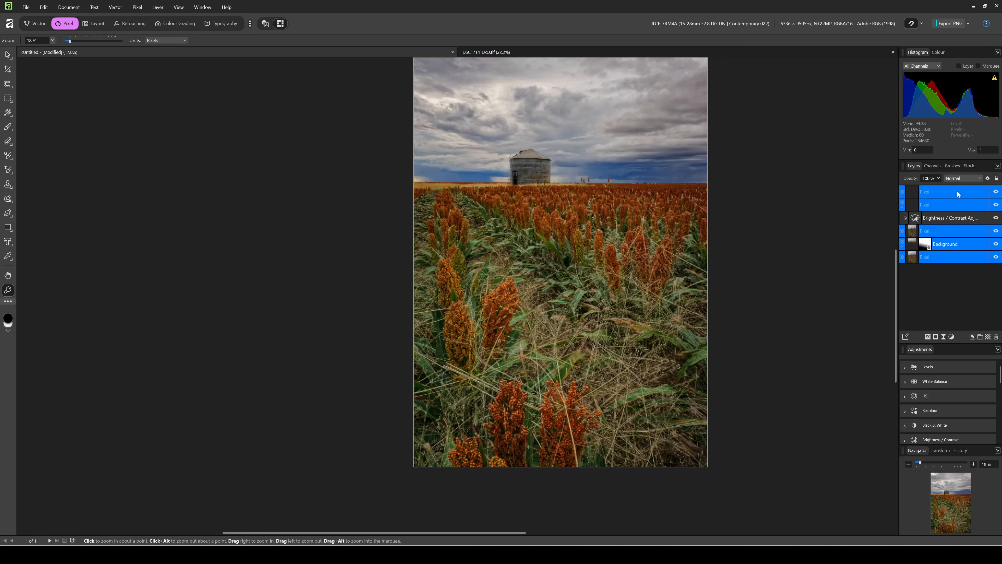
{"action": "right_click", "coordinate": [956, 191]}
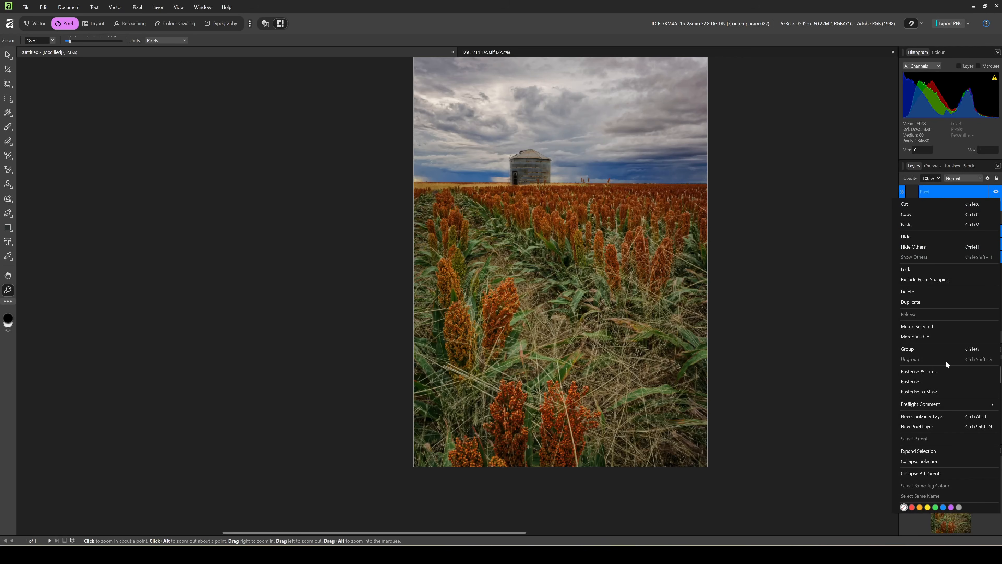
{"action": "left_click", "coordinate": [945, 326]}
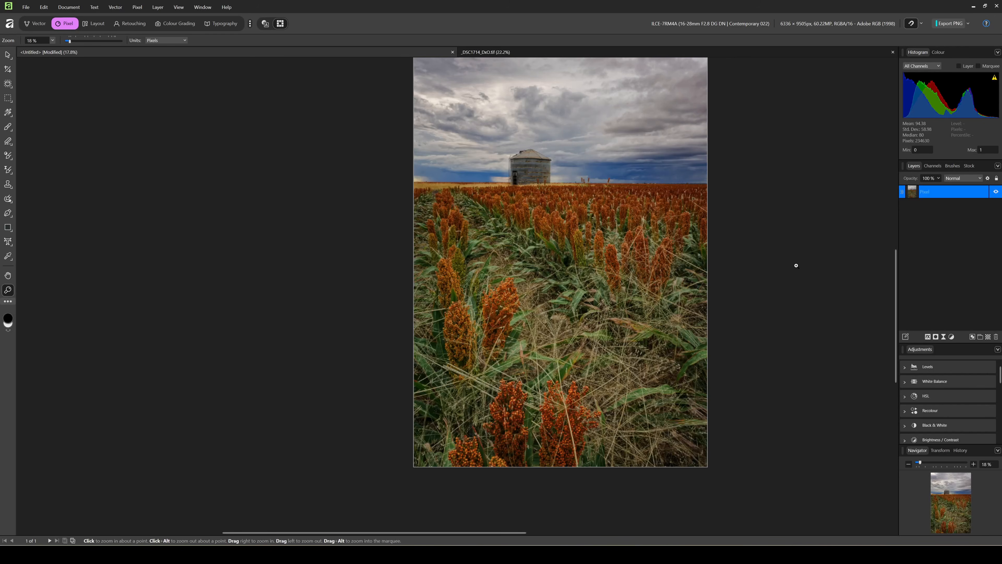
Switch to DxO PhotoLab and examine the finished Silo Crop.tiff and its image information.
{"action": "left_click_drag", "start_coordinate": [796, 265], "coordinate": [799, 266]}
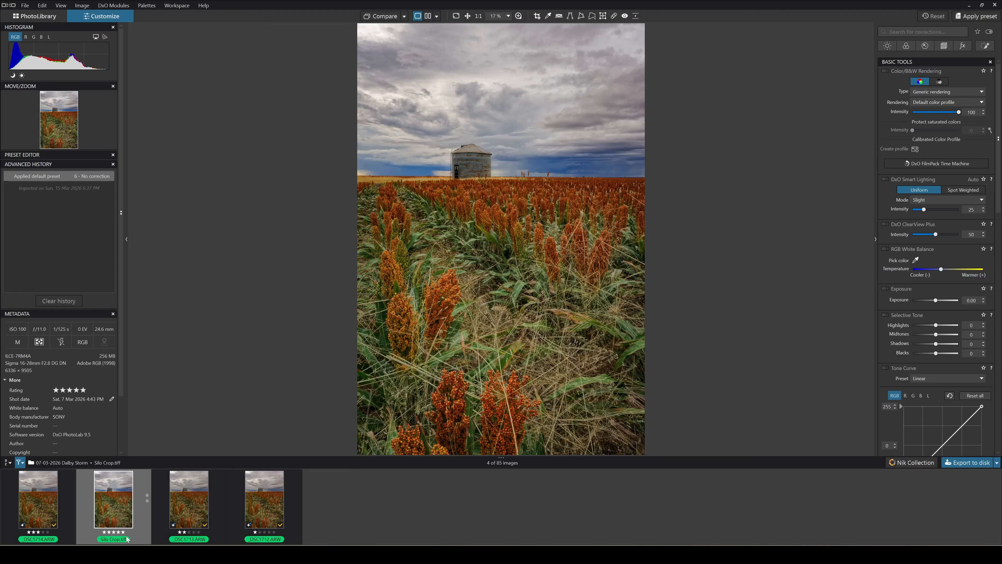
{"action": "mouse_move", "coordinate": [117, 505]}
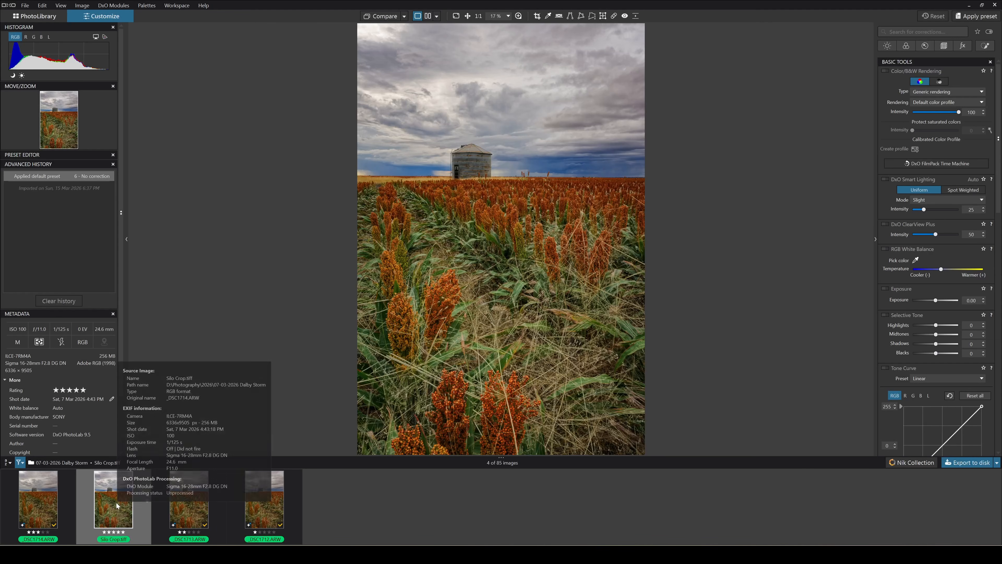